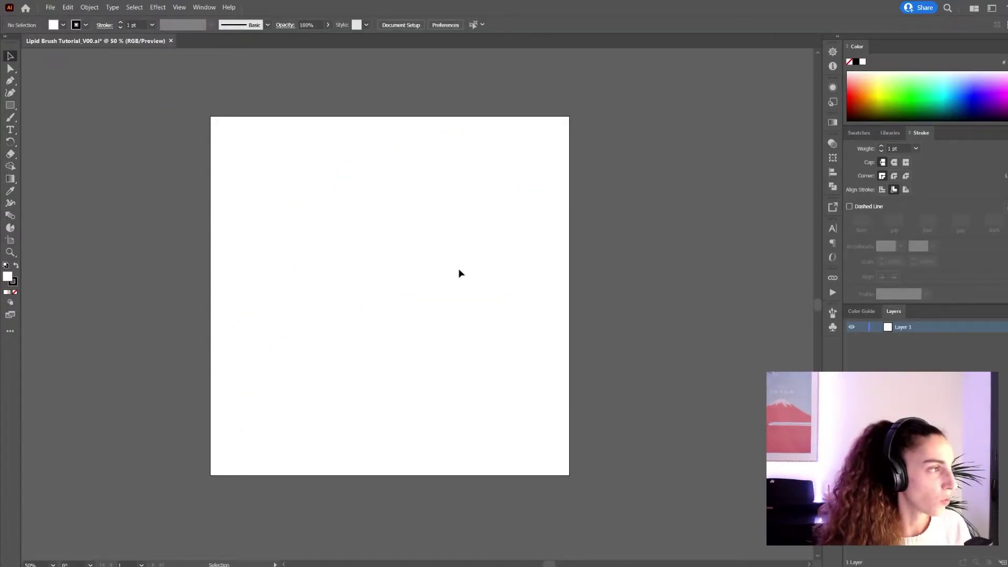
Draw a 144 px circle in the upper artboard and raise its stroke weight to 7 pt.
left_click_drag(12, 105, 44, 116)
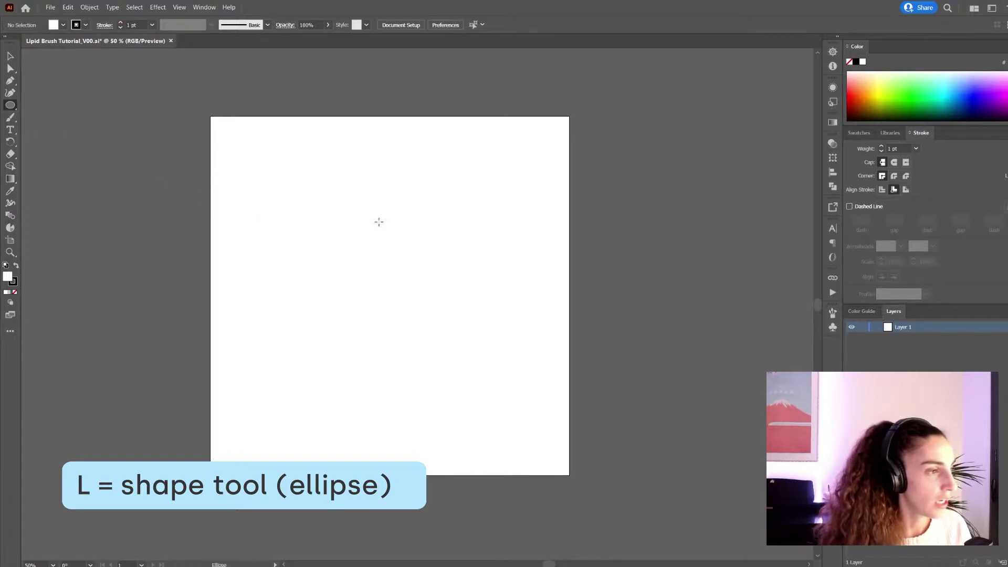
left_click_drag(360, 203, 407, 249)
key("v")
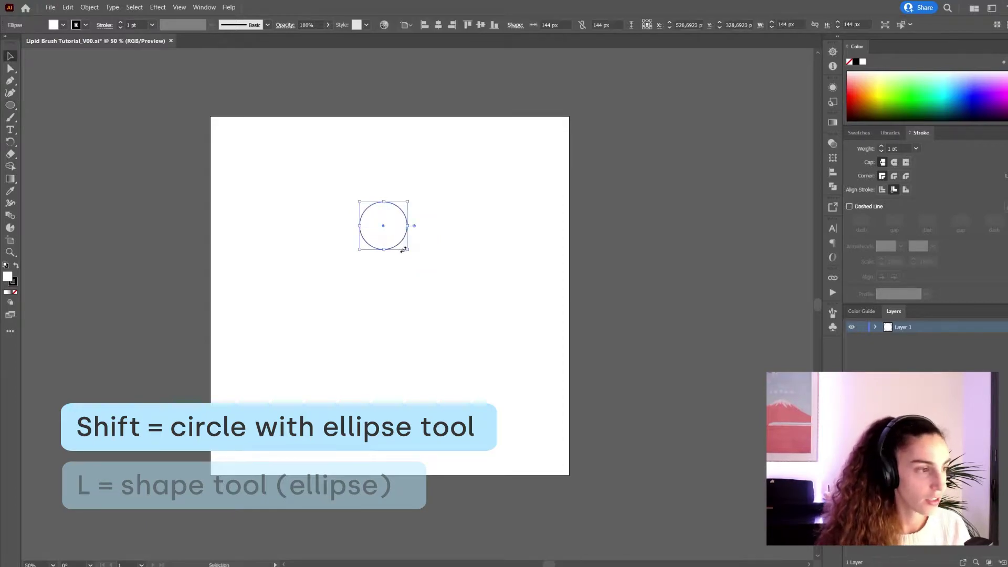
left_click(882, 147)
left_click(882, 146)
left_click(882, 146)
left_click(881, 147)
left_click(882, 146)
left_click(881, 147)
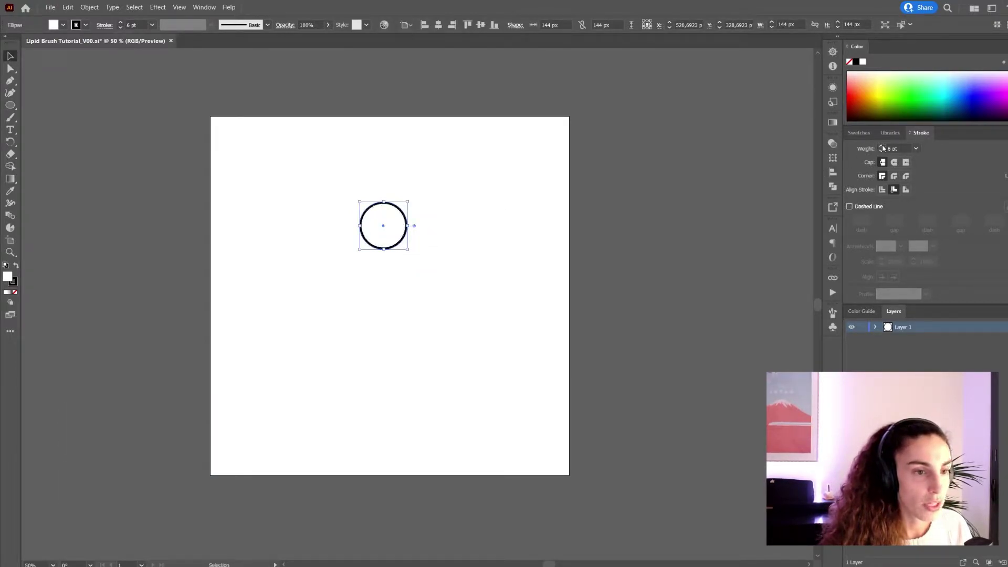
Set the circle's stroke colour to dark teal #00363f.
double_click(15, 283)
left_click_drag(610, 329, 621, 330)
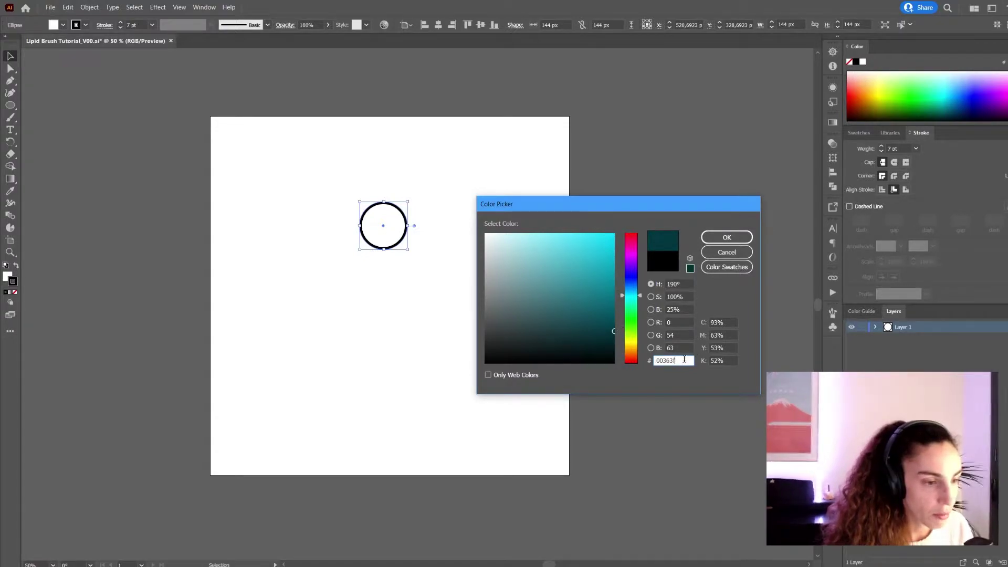
left_click_drag(679, 361, 655, 361)
key("ctrl+c")
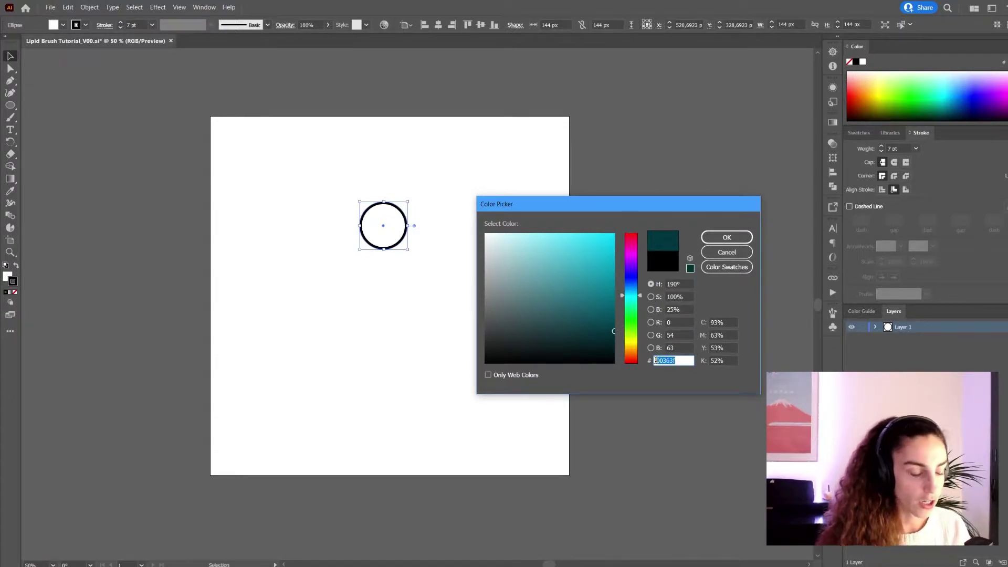
left_click(748, 238)
Give the circle a bright cyan fill, then deselect it.
double_click(7, 277)
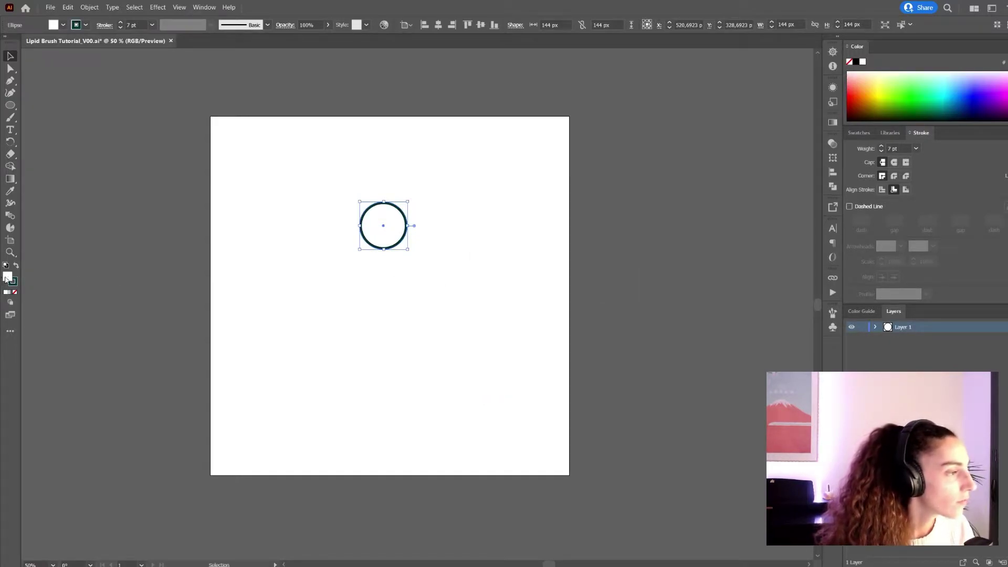
key("ctrl+v")
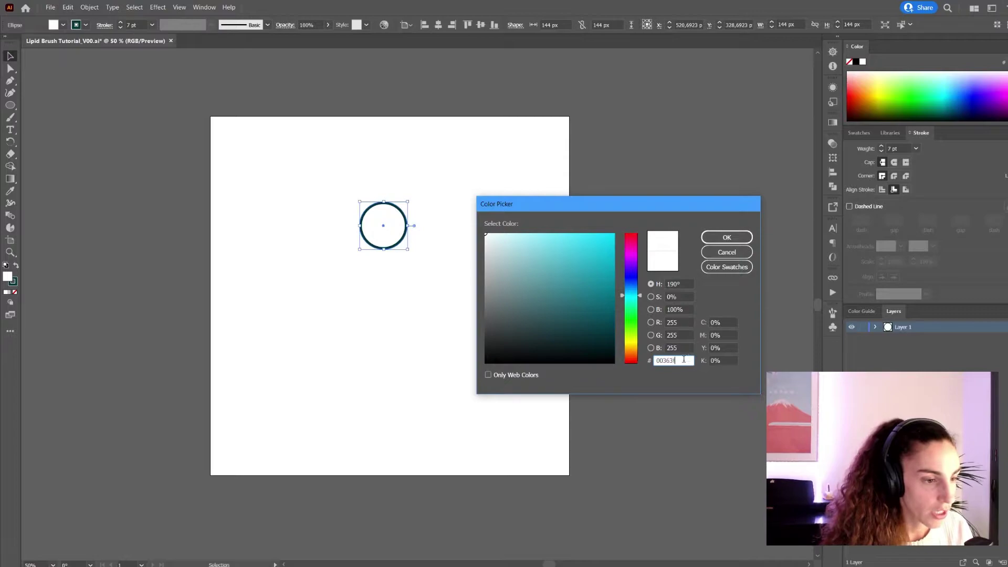
left_click(677, 347)
left_click_drag(614, 332, 616, 251)
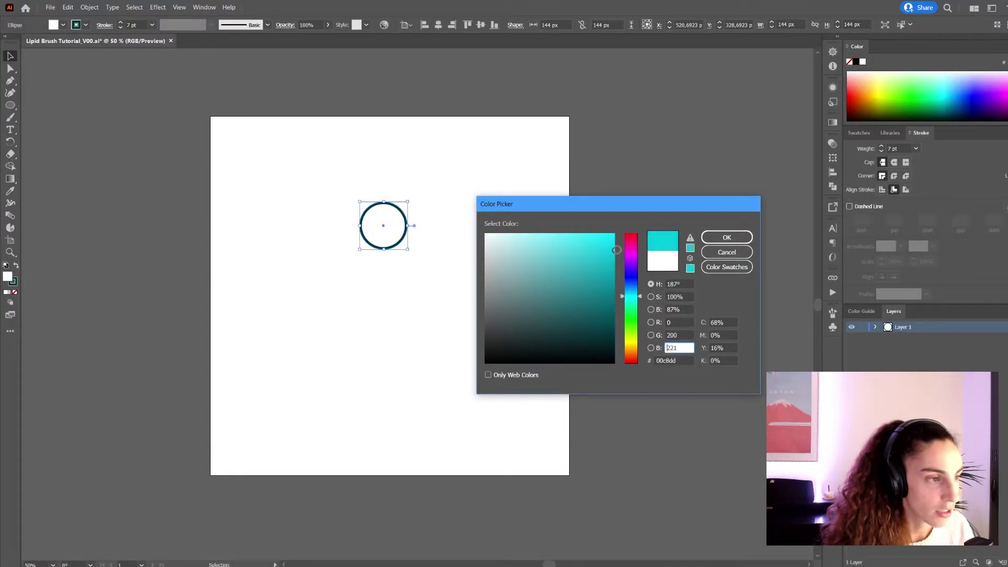
left_click(726, 237)
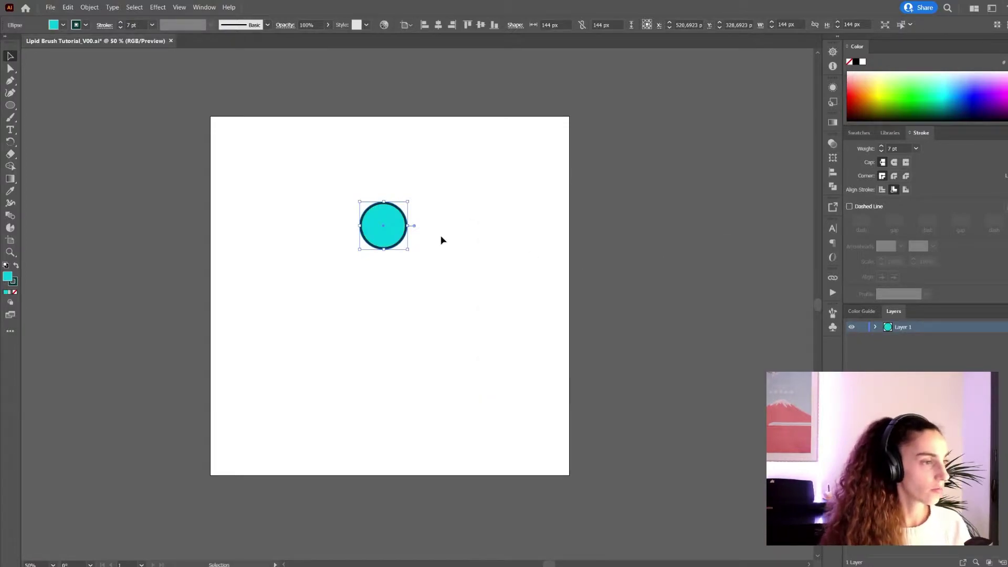
left_click(453, 237)
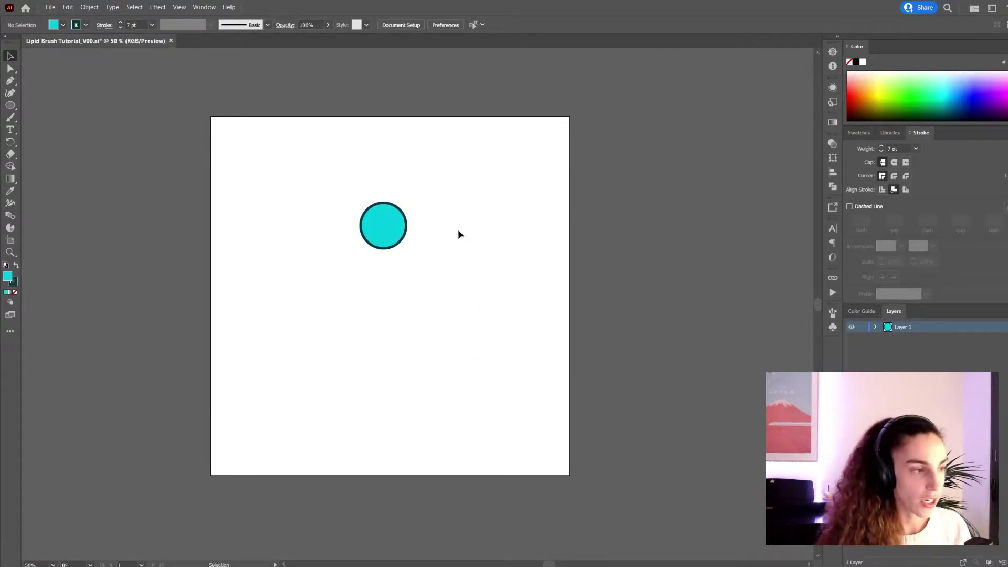
Move the circle left and draw a straight vertical line to its right with the Pen tool.
left_click_drag(382, 231, 346, 223)
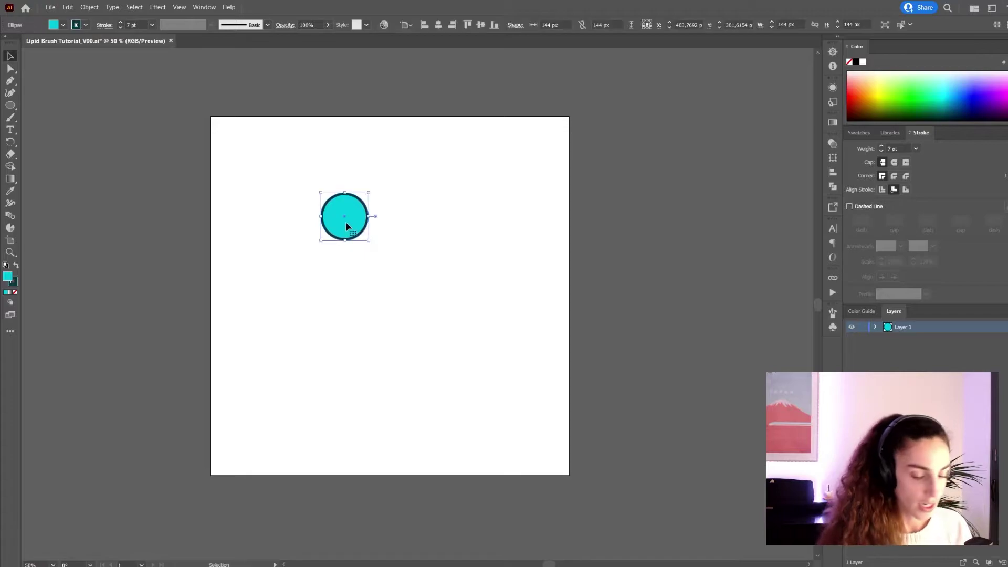
key("p")
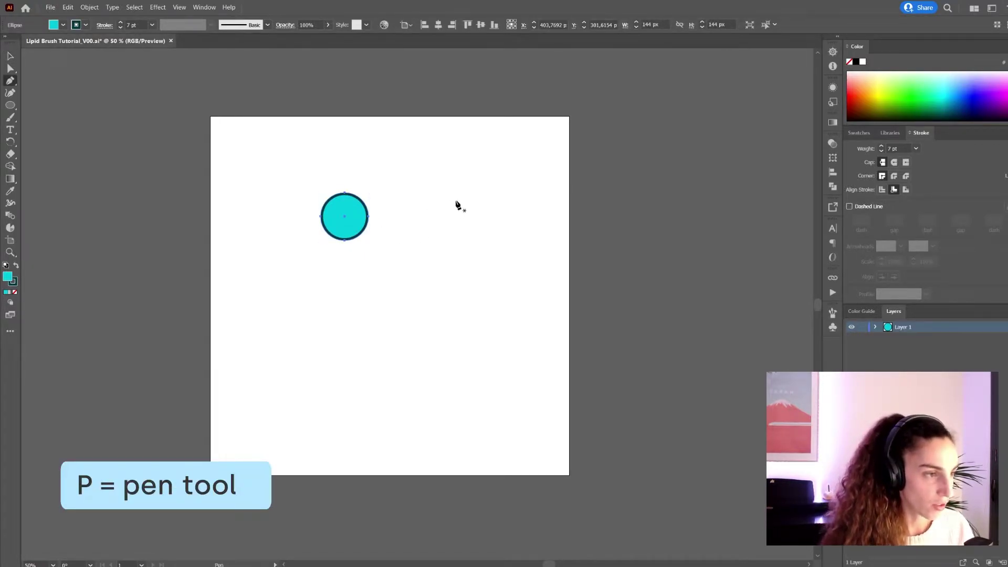
left_click(456, 201)
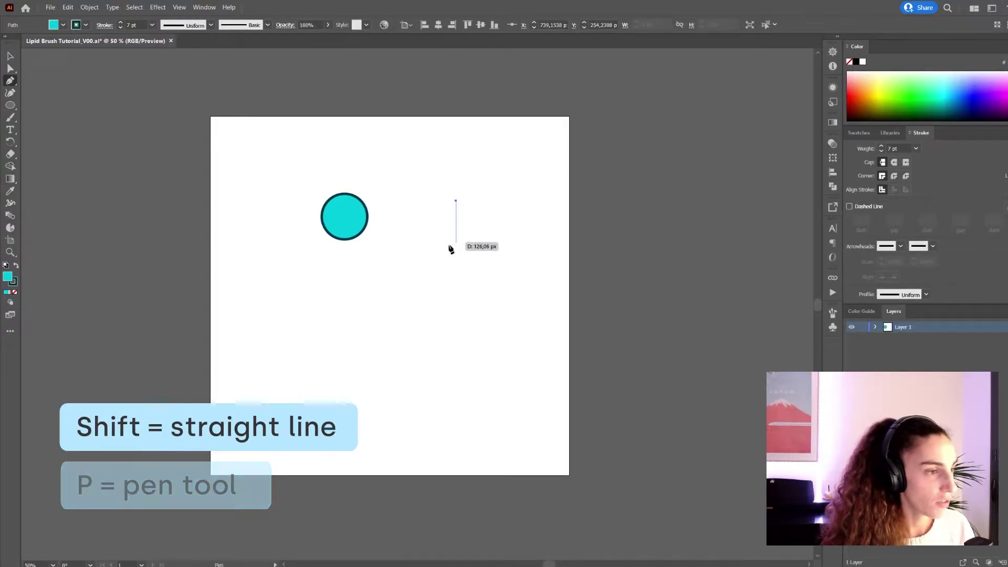
left_click(456, 308, "shift")
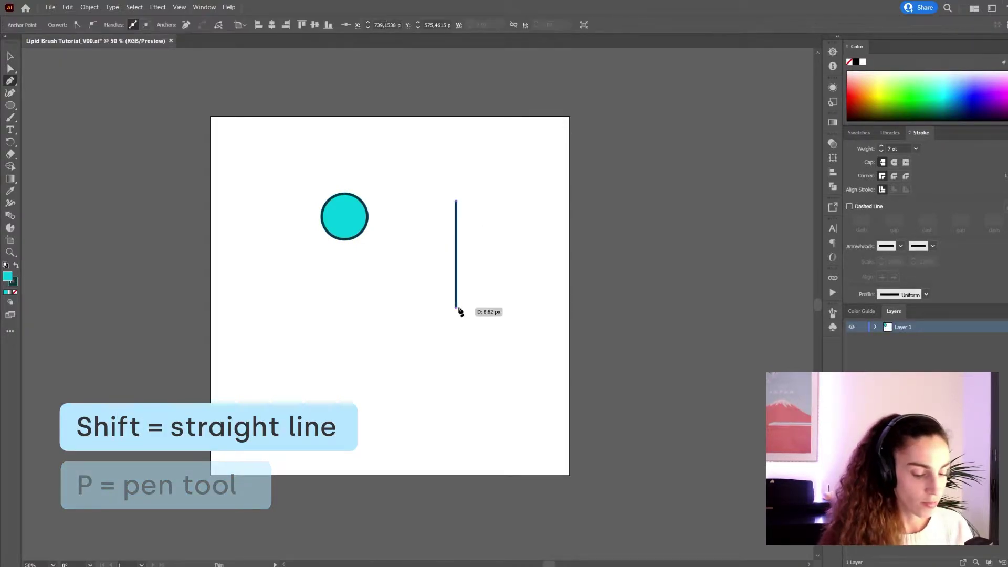
key("v")
Give the line a 17 pt stroke with round caps.
left_click(882, 147)
left_click(881, 147)
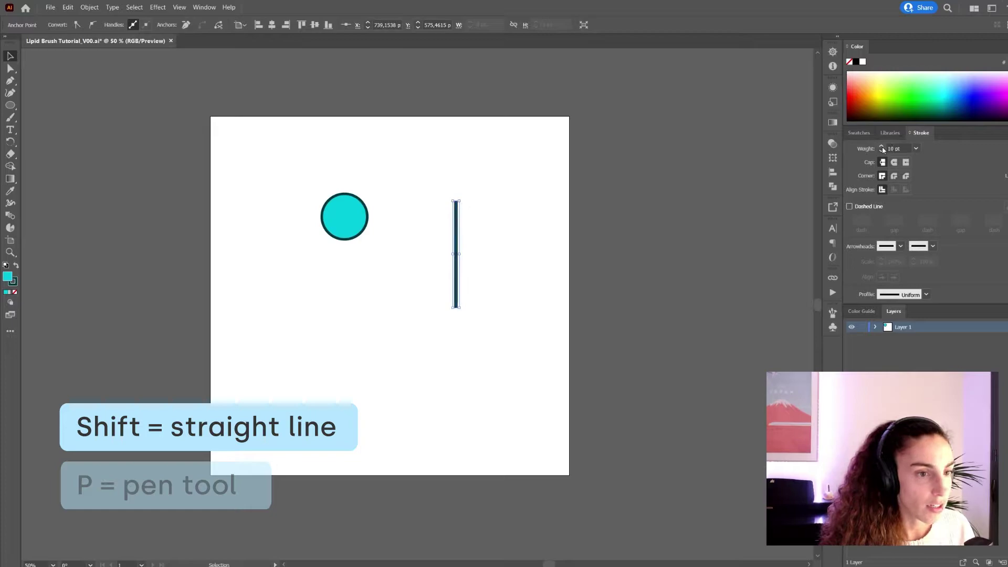
left_click(882, 147)
left_click(882, 146)
left_click(882, 146)
left_click(882, 146)
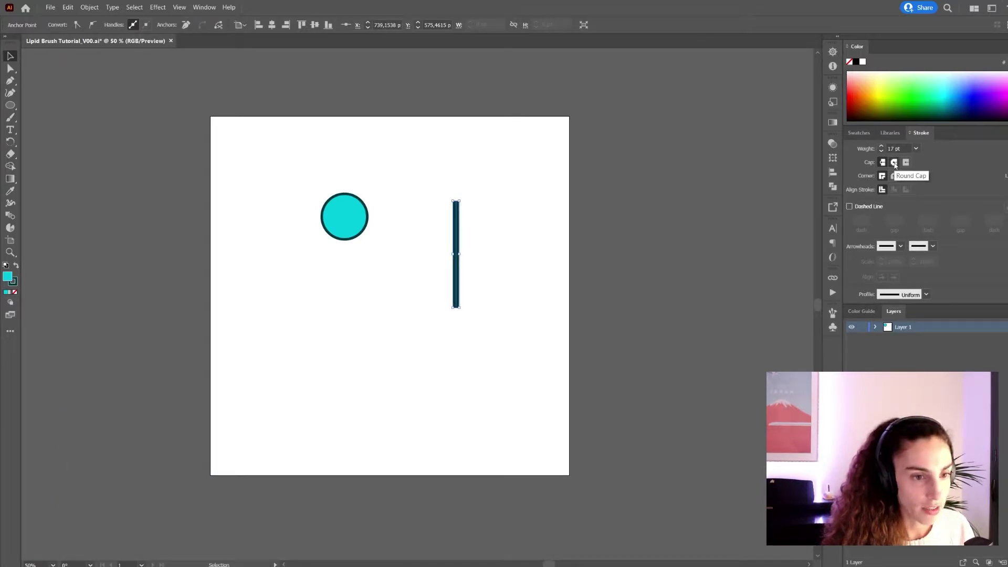
left_click(895, 163)
left_click(519, 277)
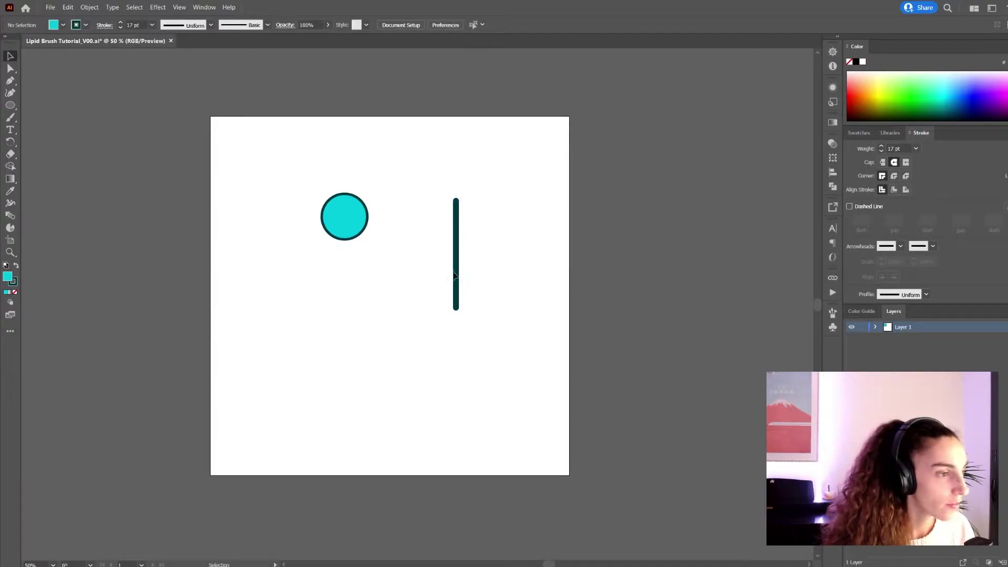
Place the line under the circle as a tail, set its fill to None and make its stroke gold.
left_click_drag(456, 277, 337, 306)
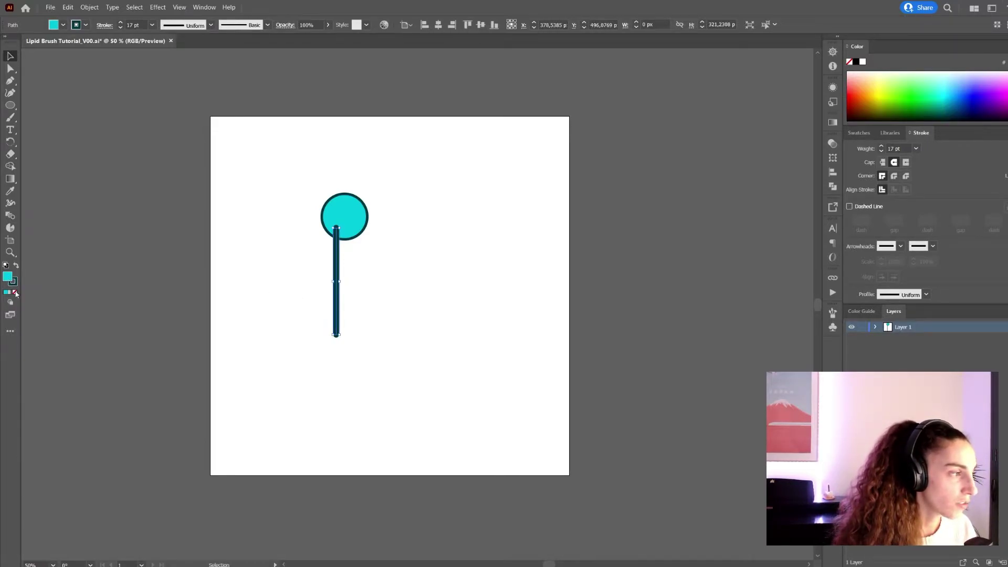
left_click(15, 292)
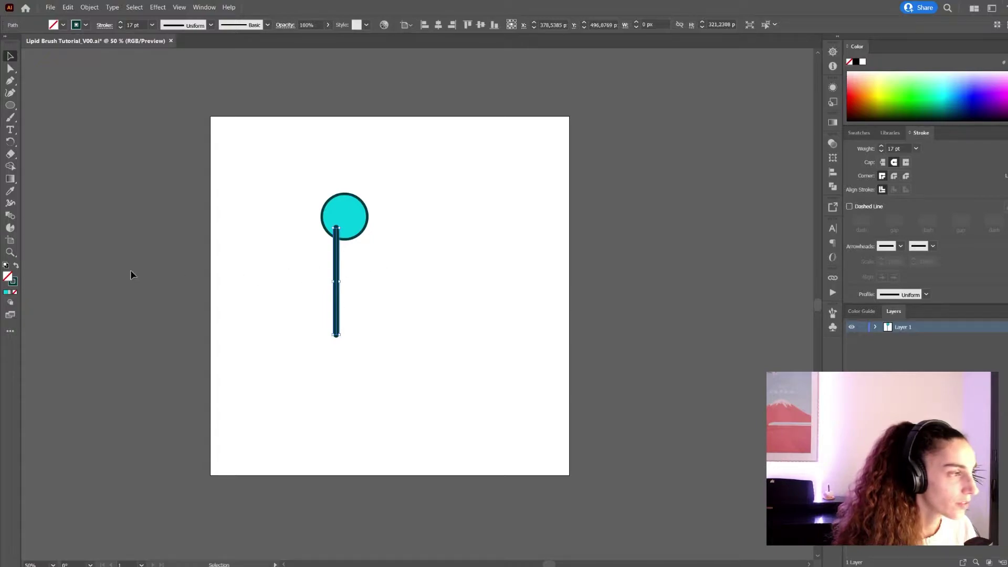
double_click(17, 283)
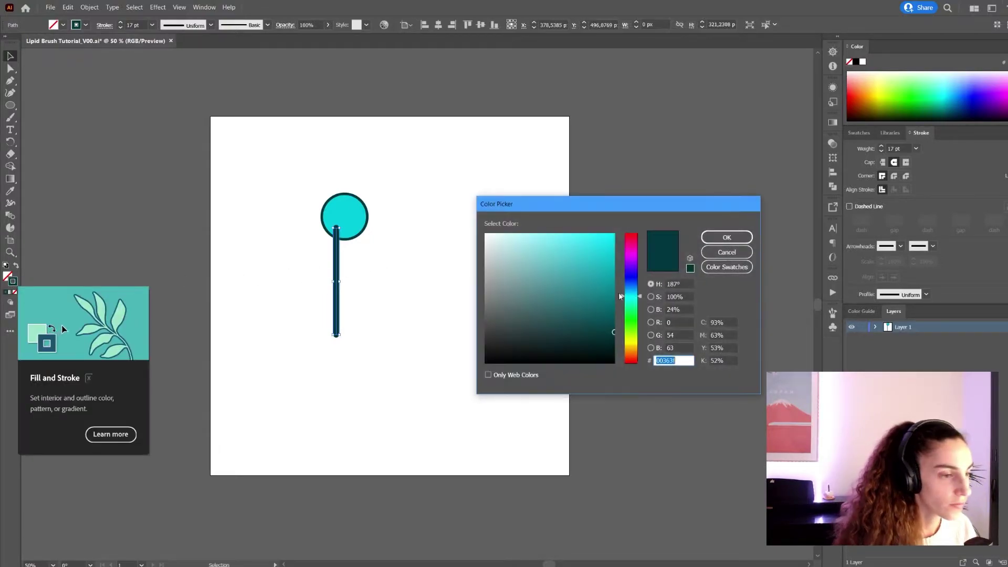
left_click(633, 340)
left_click_drag(633, 340, 633, 347)
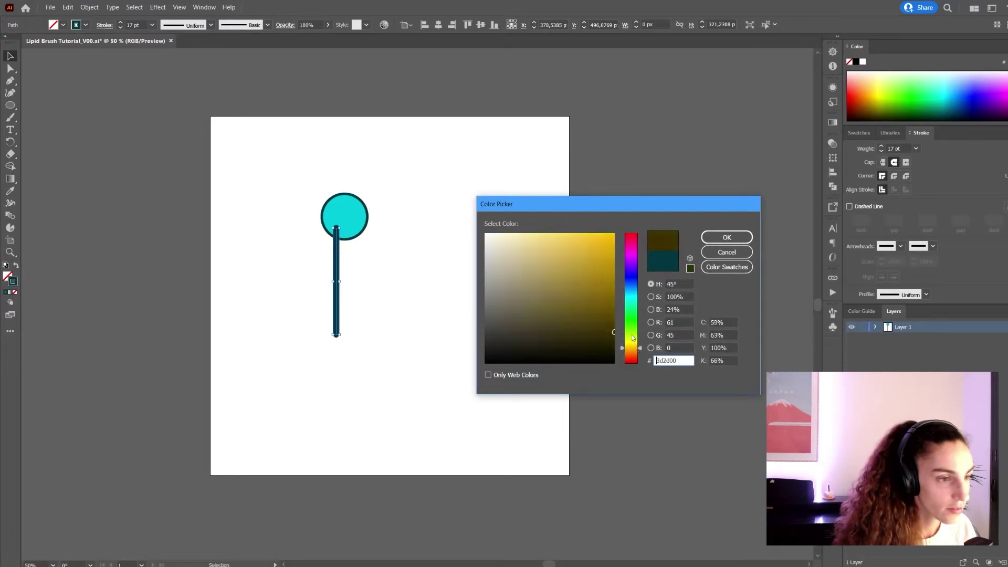
left_click(605, 252)
left_click(735, 236)
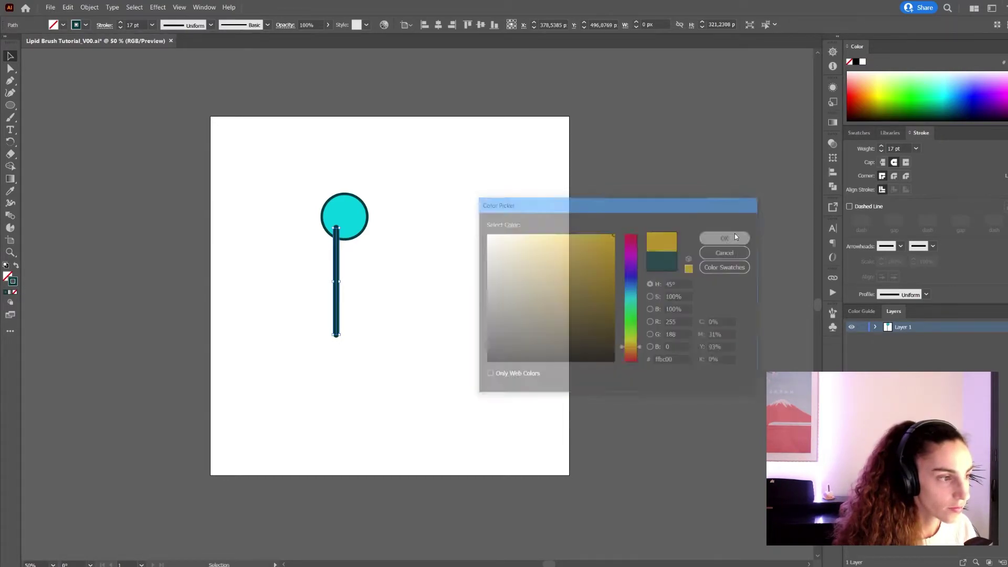
left_click(395, 239)
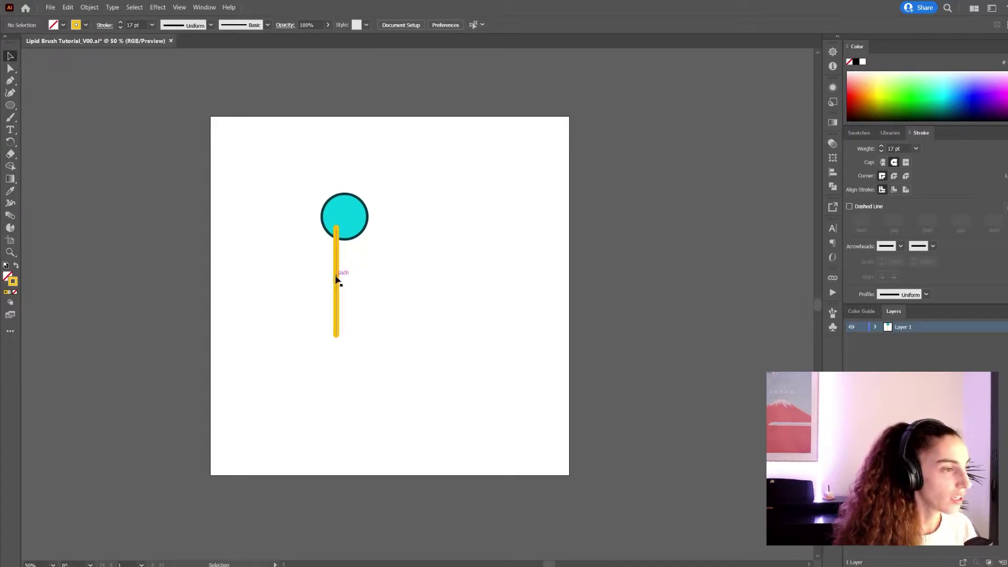
left_click(336, 279)
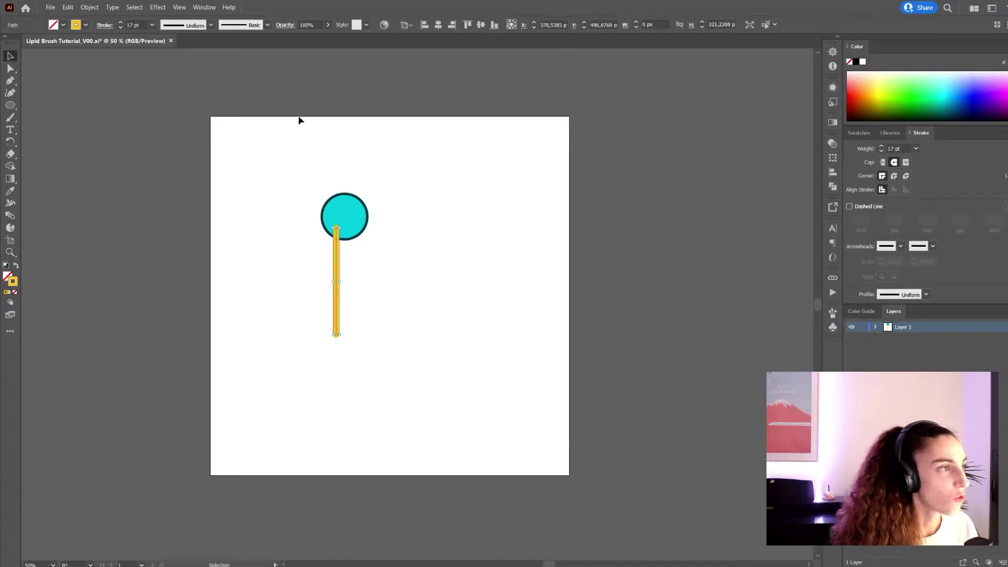
Apply a Smooth Zig Zag distortion to the gold tail with 13 px size and 5 ridges.
left_click(158, 7)
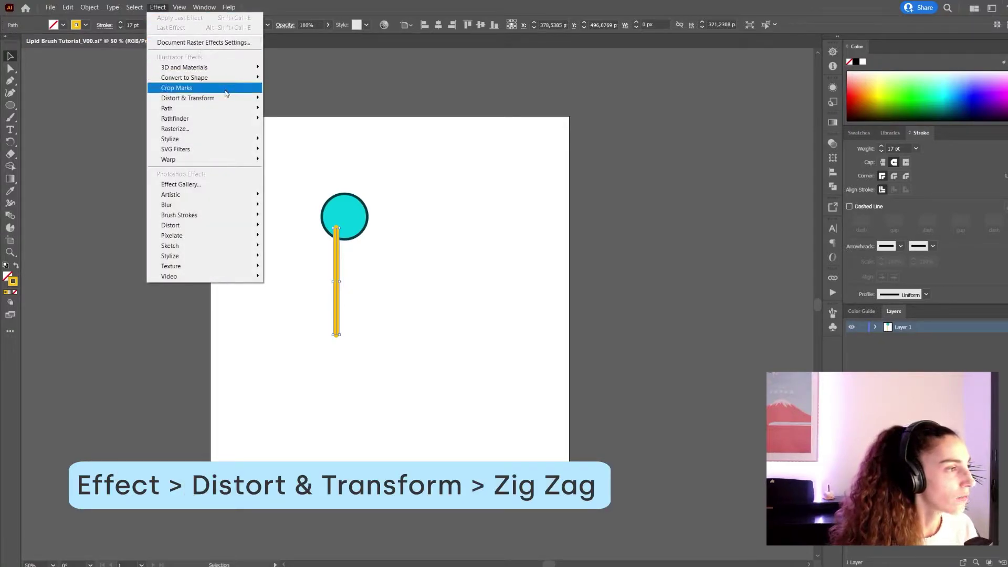
mouse_move(231, 98)
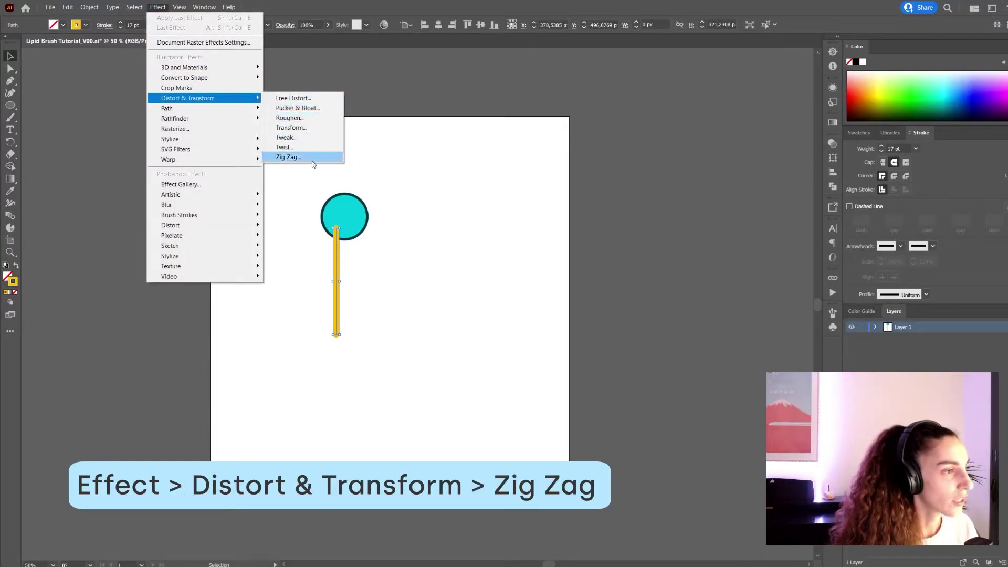
left_click(312, 162)
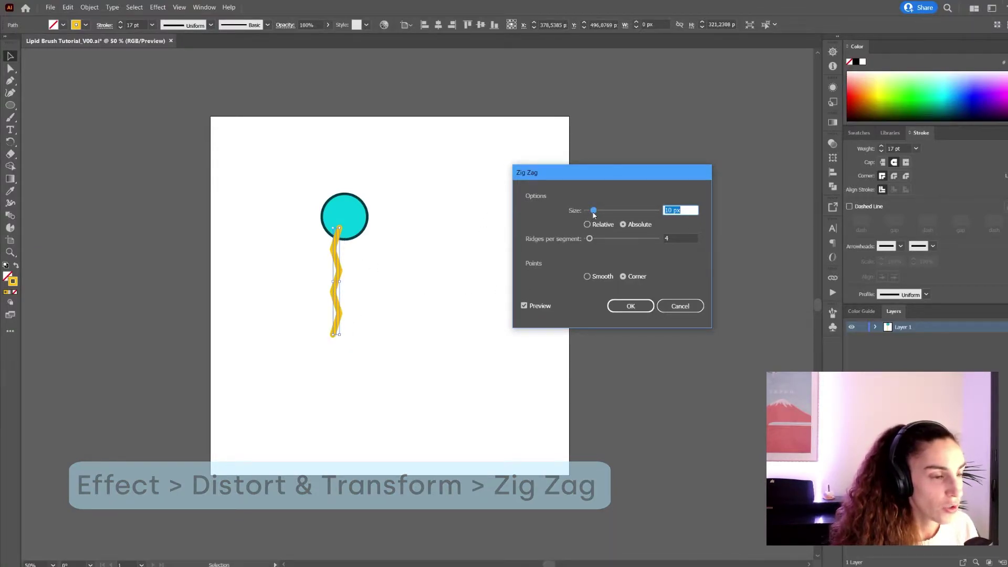
mouse_move(593, 211)
left_mouse_down()
mouse_move(597, 242)
mouse_move(603, 210)
mouse_move(618, 210)
mouse_move(601, 211)
mouse_move(594, 239)
mouse_move(593, 213)
mouse_move(598, 237)
mouse_move(599, 226)
left_mouse_up()
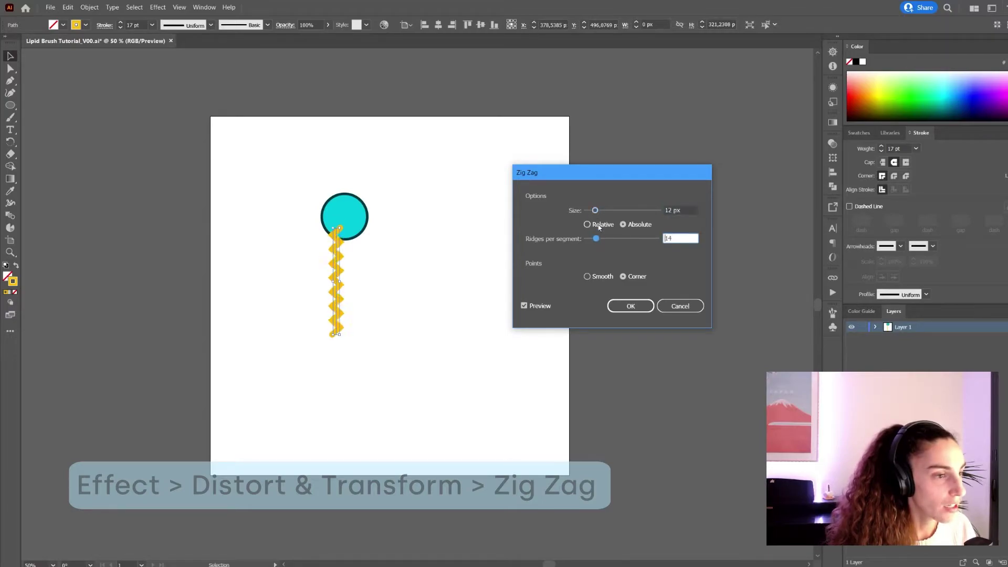
key("ctrl+a")
type("4")
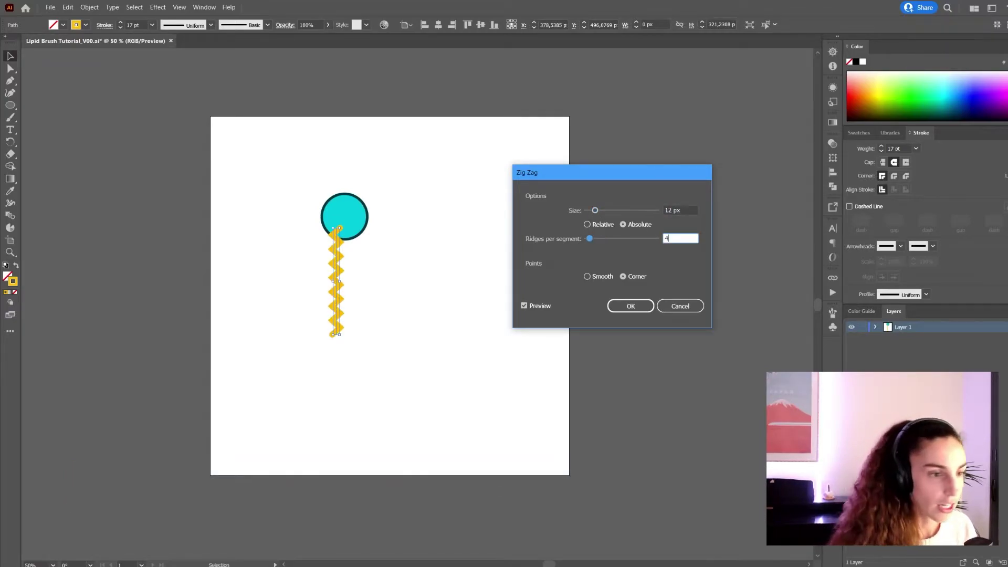
left_click_drag(594, 209, 594, 210)
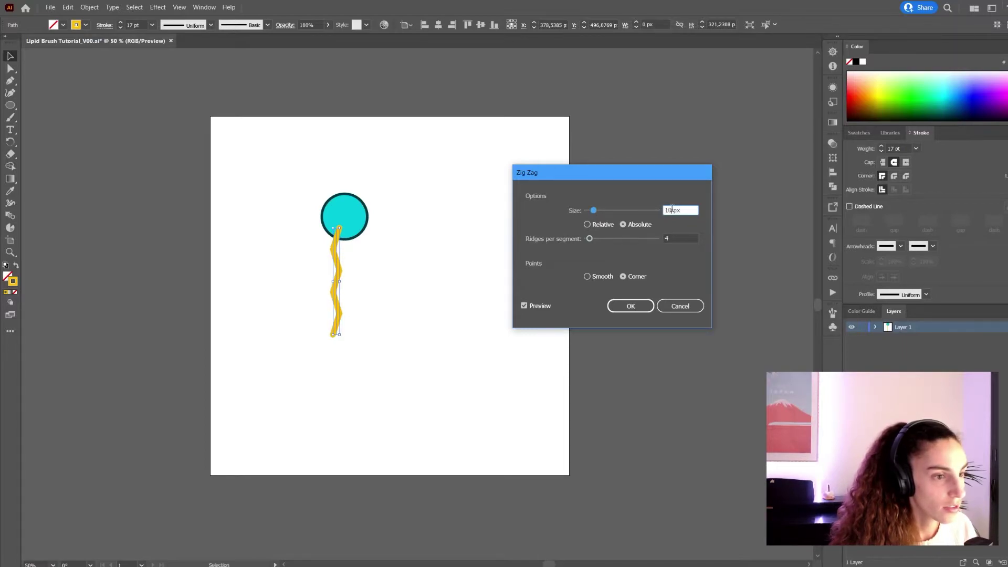
type("11")
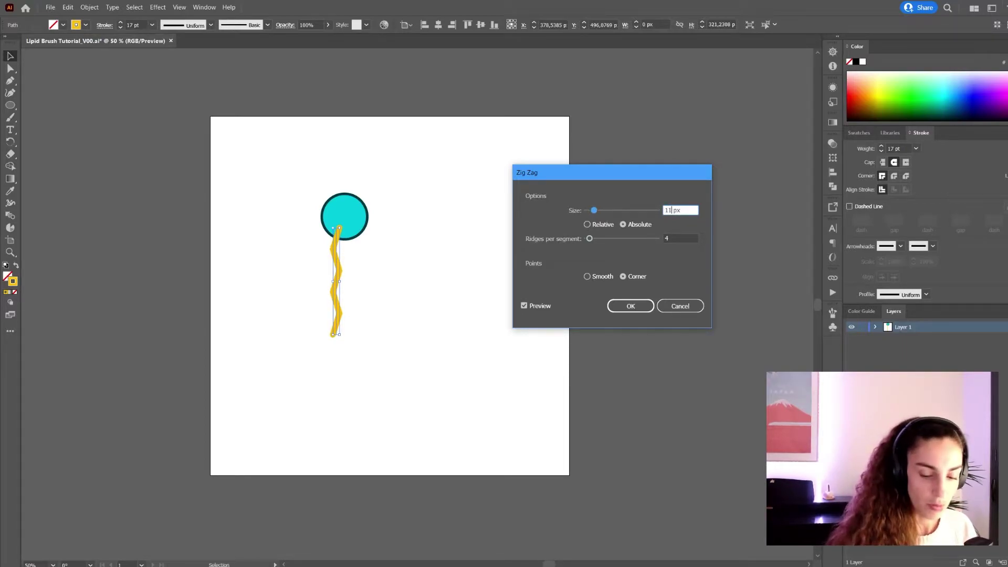
left_click(666, 239)
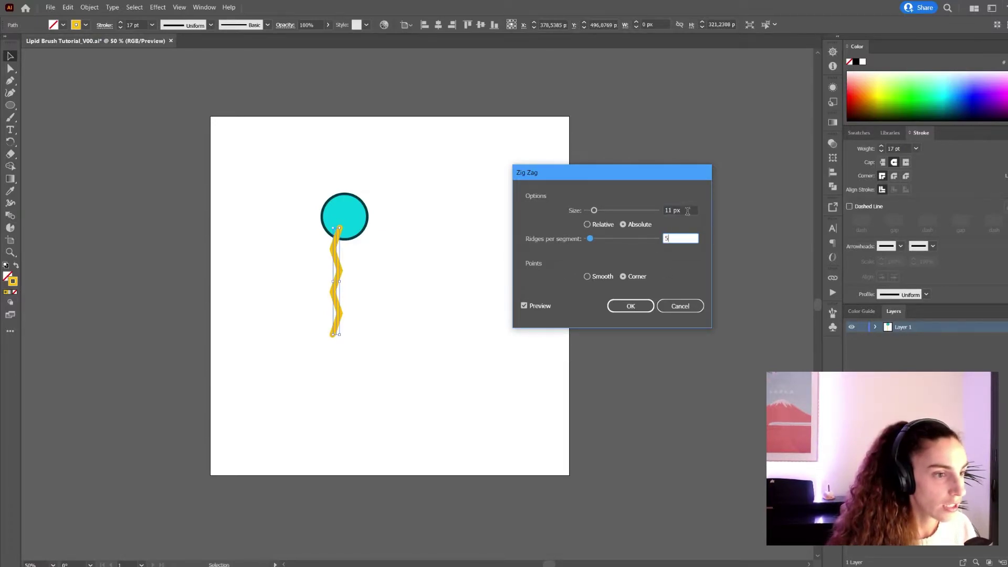
left_click(587, 277)
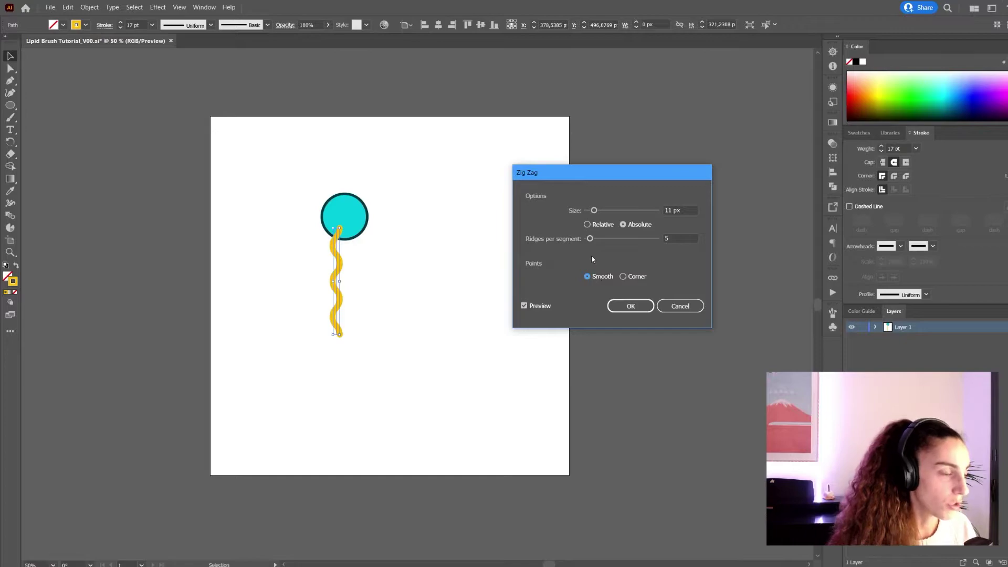
left_click_drag(672, 210, 663, 210)
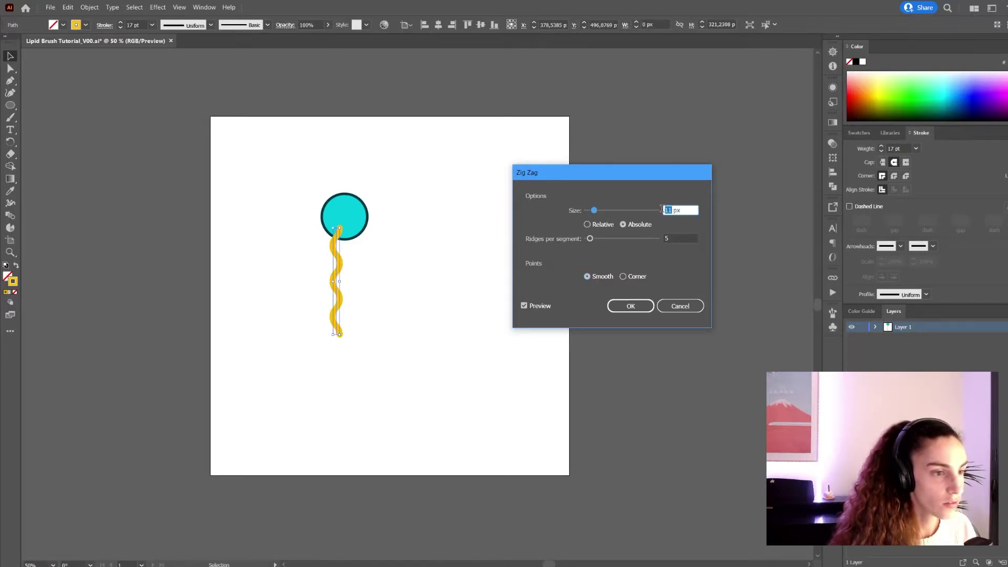
type("13")
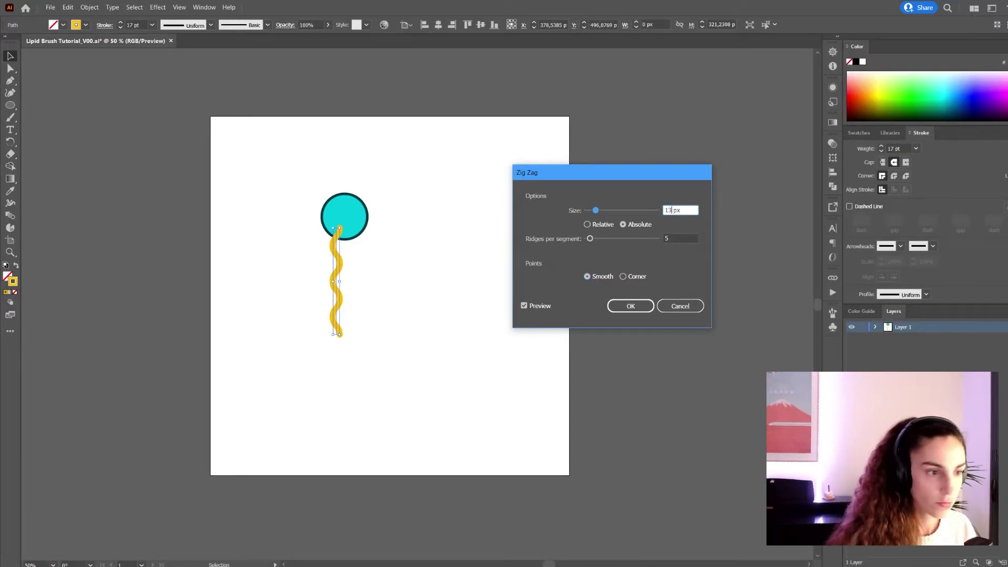
left_click(685, 239)
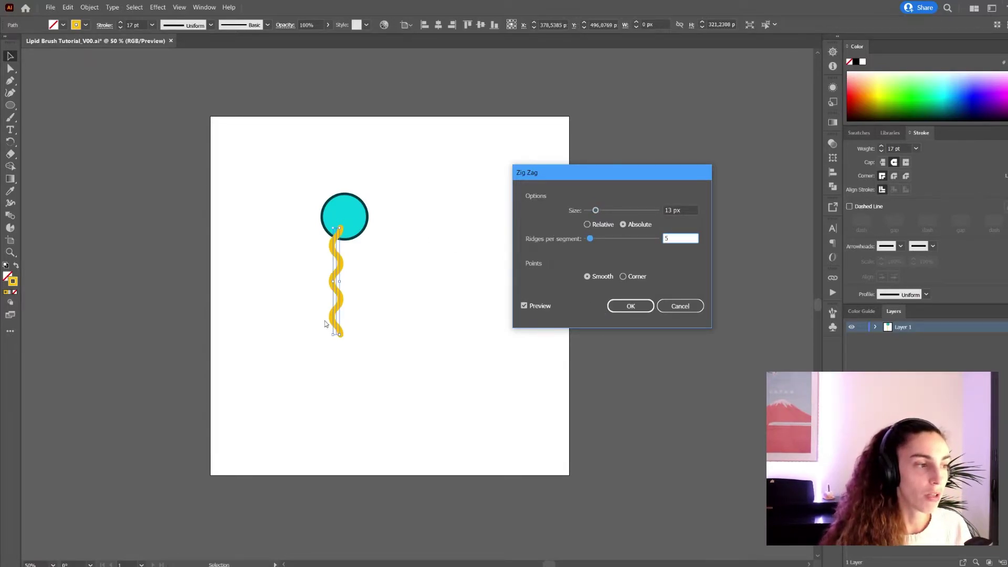
left_click(629, 306)
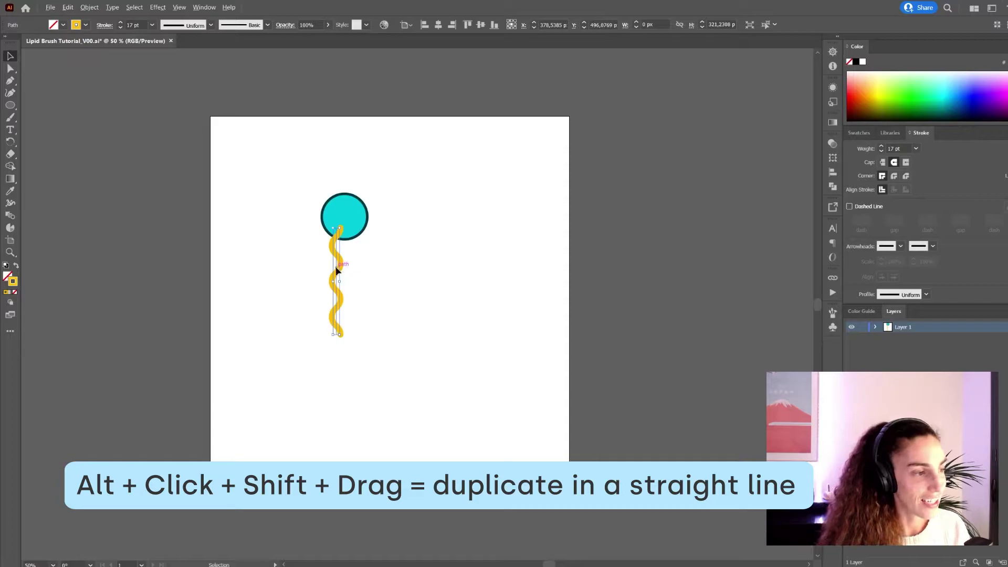
Duplicate the wavy tail to its right and send both tails behind the circle.
left_click_drag(336, 270, 352, 265)
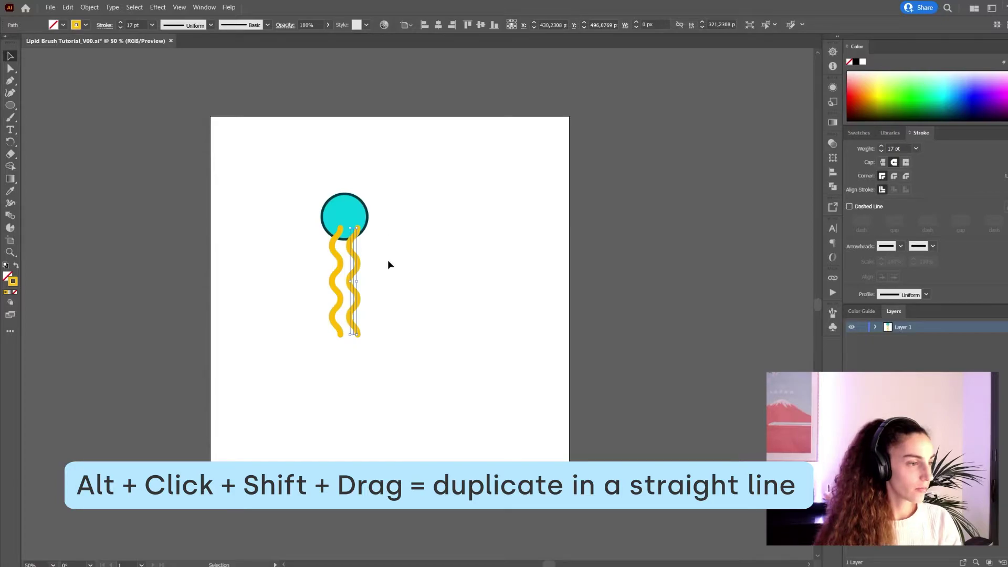
left_click_drag(385, 260, 309, 297)
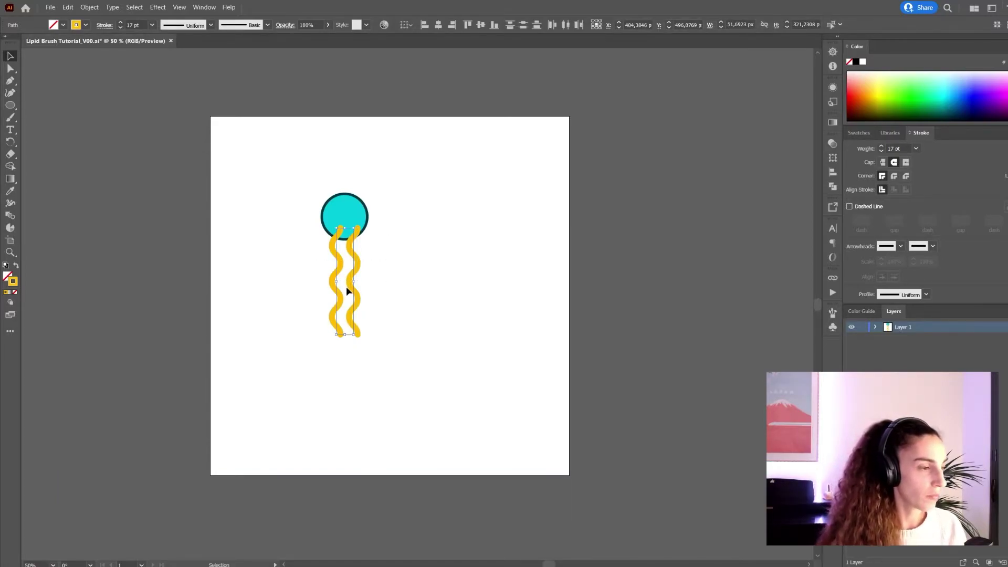
right_click(347, 289)
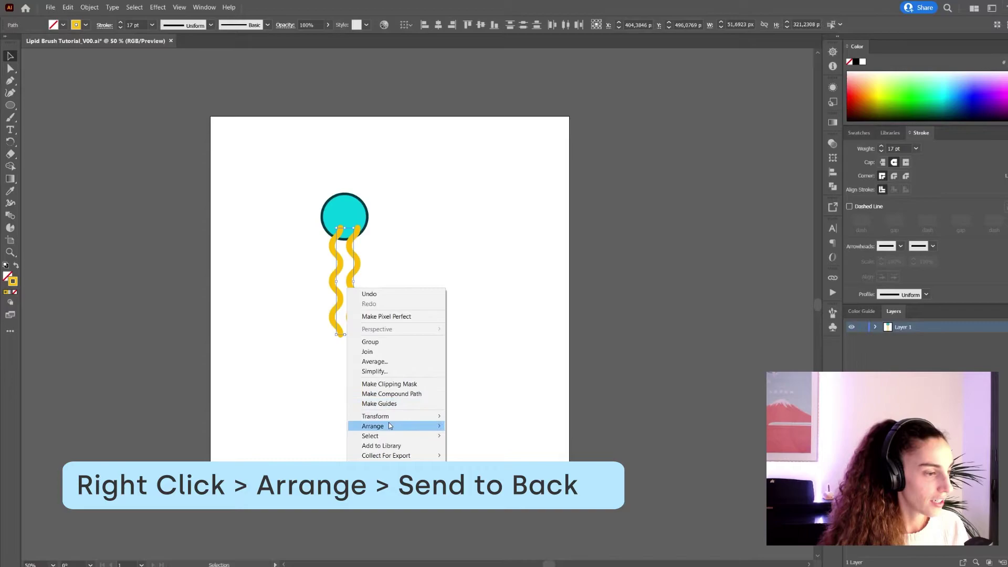
mouse_move(389, 425)
left_click(493, 453)
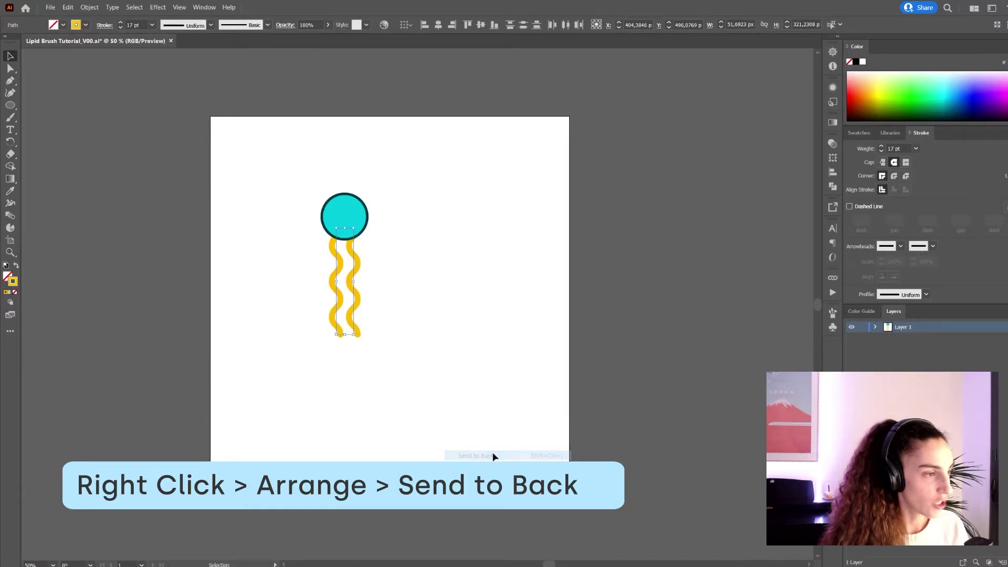
Select the circle and both tails together and shift them up and right.
left_click(408, 233)
left_click_drag(392, 181, 290, 359)
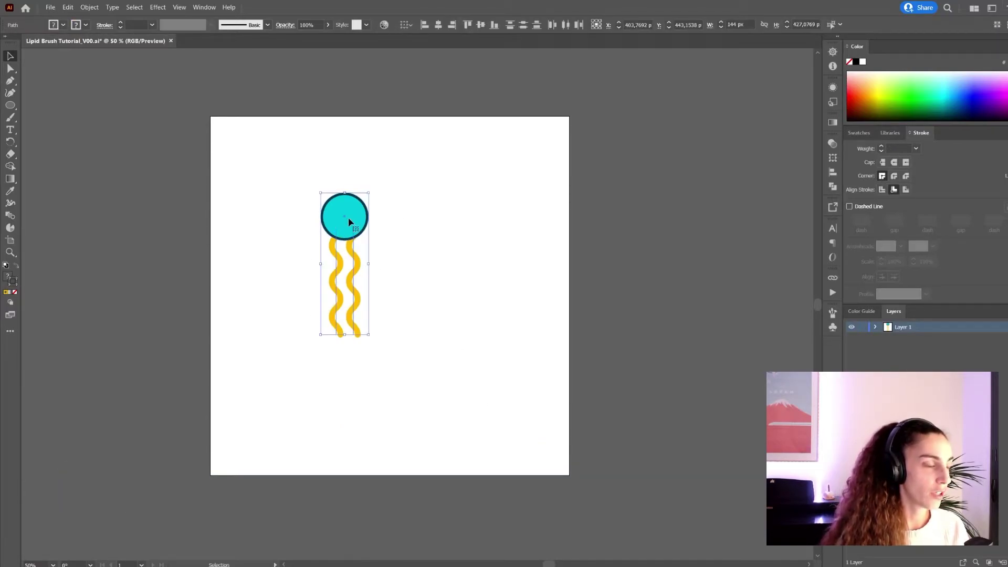
mouse_move(363, 214)
left_mouse_down()
mouse_move(380, 190)
mouse_move(372, 217)
left_mouse_up()
Group the circle and tails into one lipid and move it off the artboard.
right_click(355, 234)
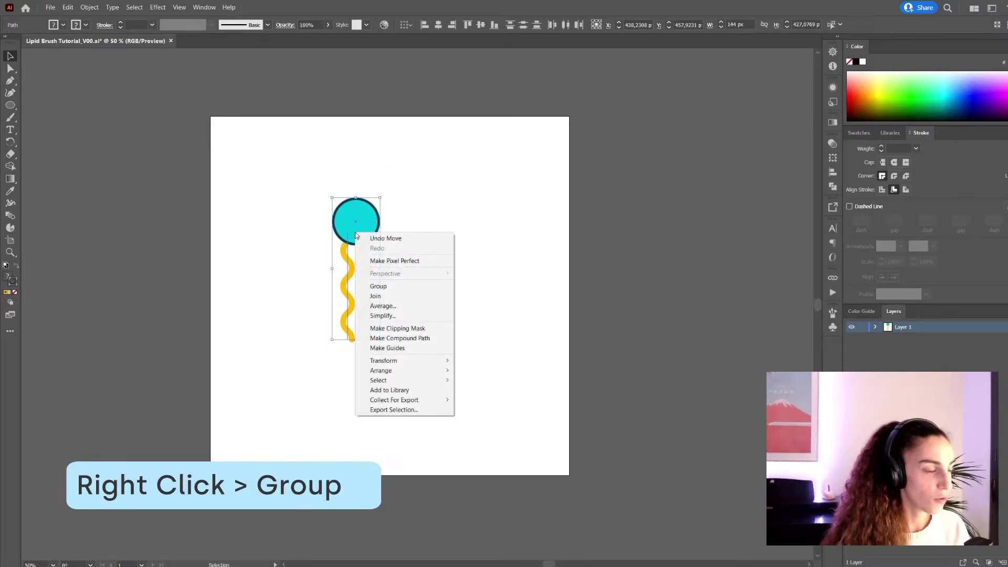
left_click(394, 291)
left_click(396, 257)
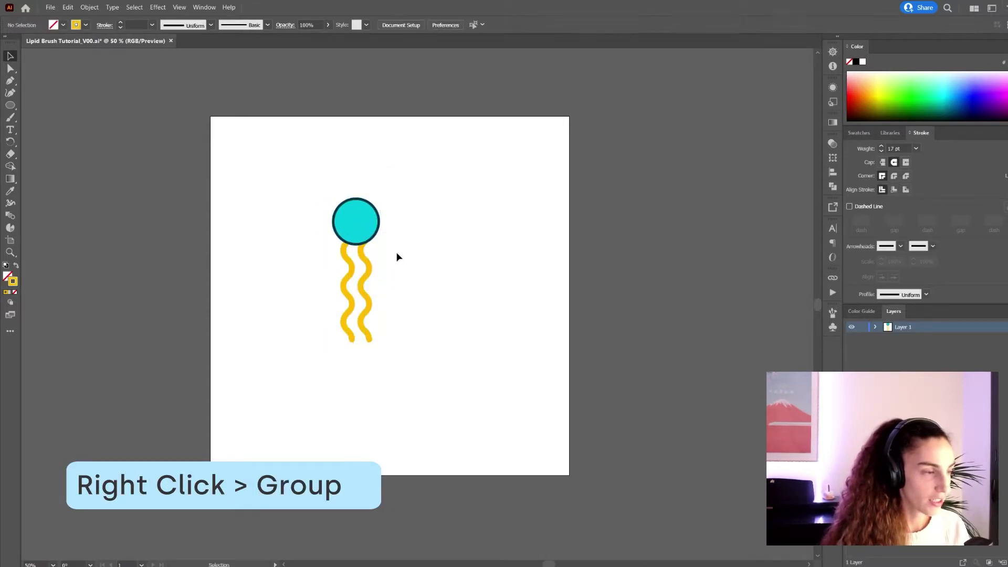
left_click_drag(360, 226, 166, 128)
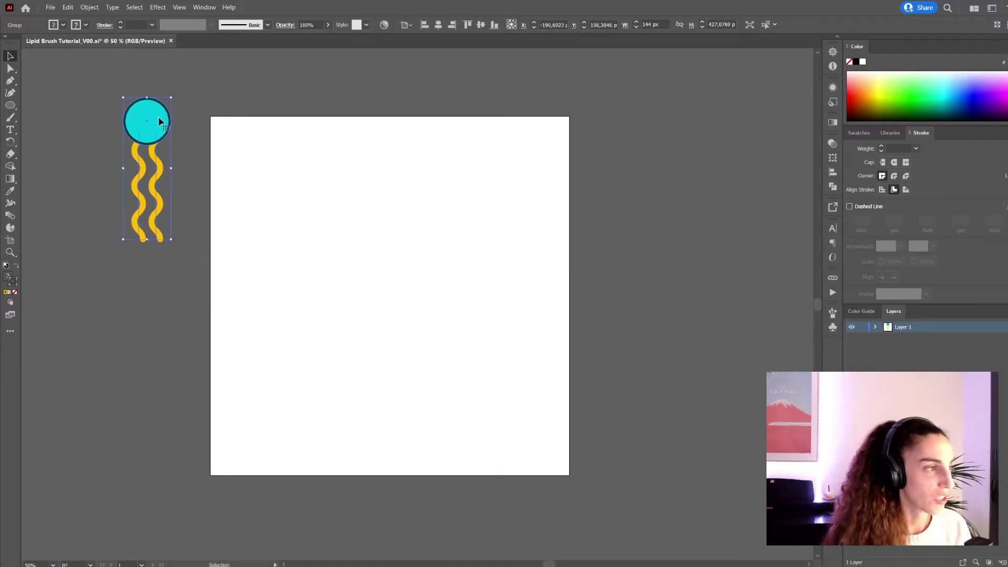
Drag a copy of the lipid near the artboard's top-left and scale it down small.
left_click_drag(158, 118, 396, 195)
left_click_drag(400, 313, 267, 165)
left_click(371, 182)
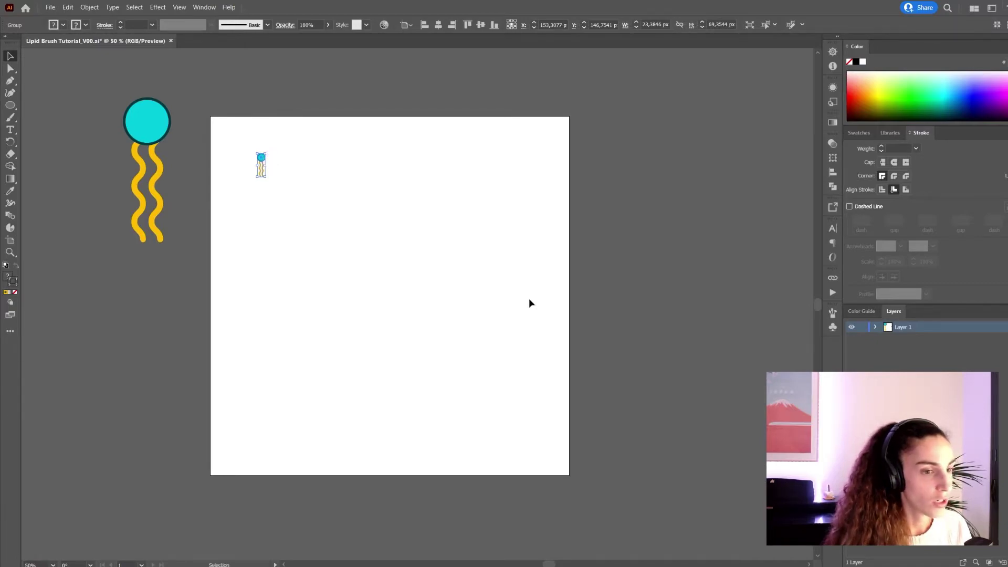
Open the Brushes panel from the panel strip, briefly checking the Window menu.
left_click(832, 313)
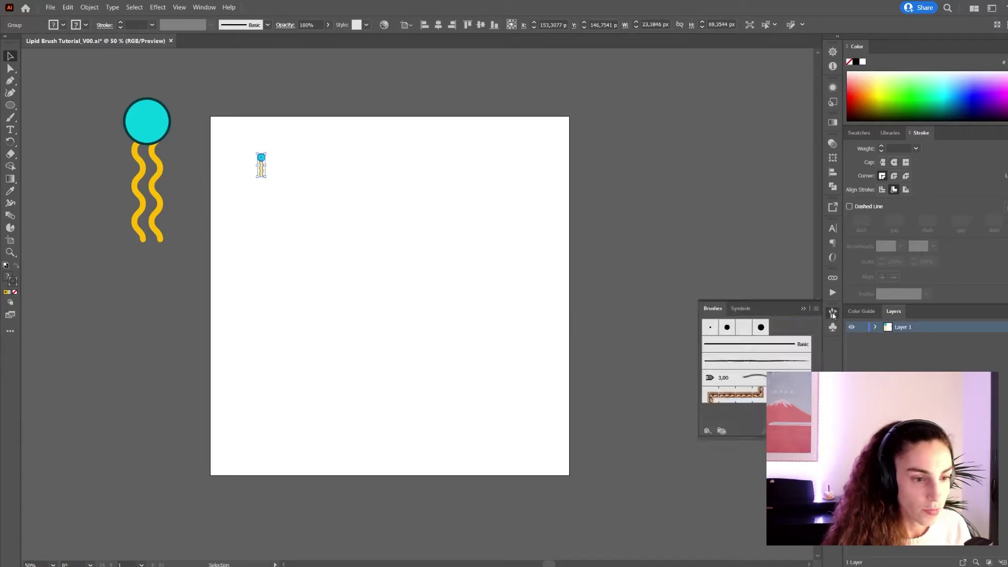
left_click(204, 8)
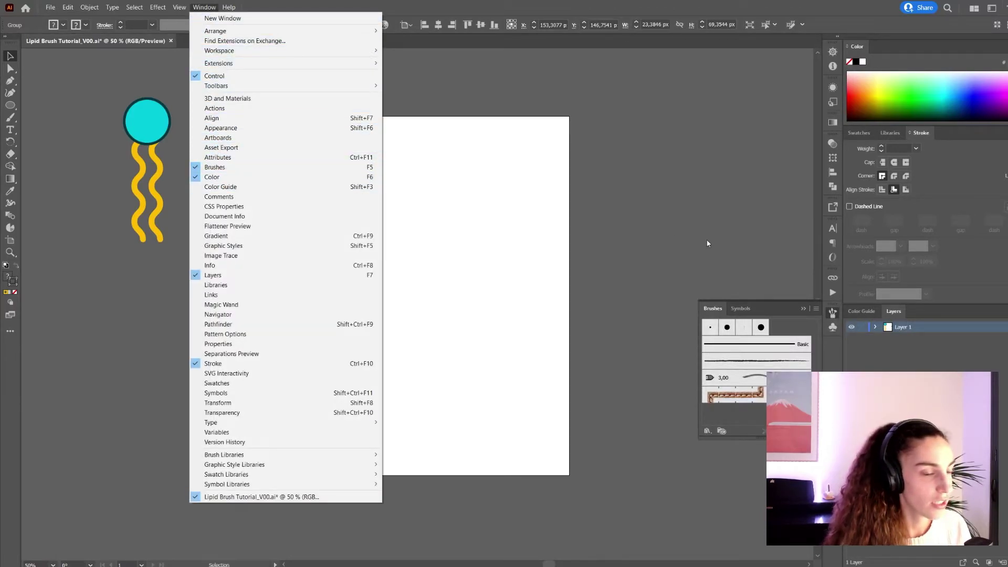
left_click(773, 307)
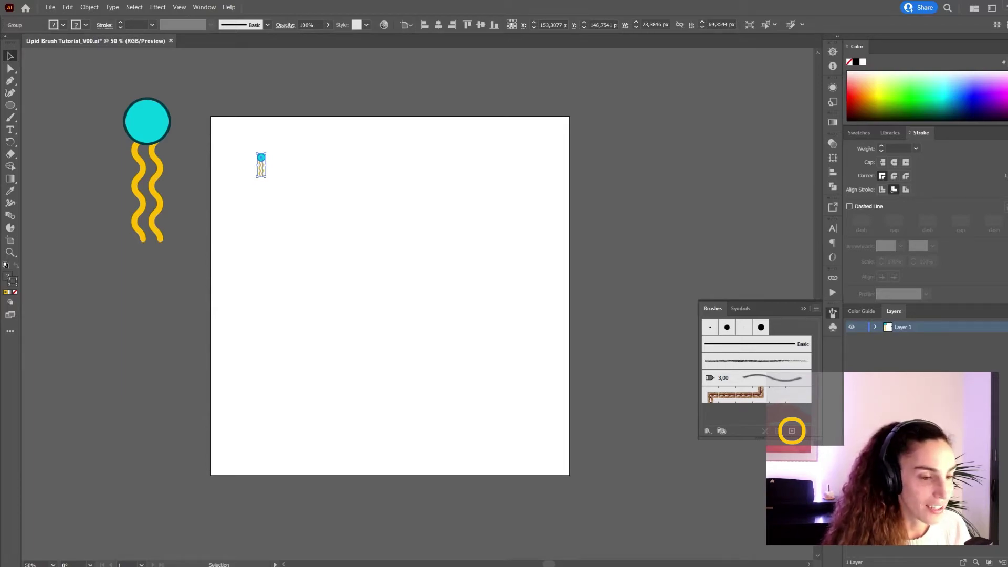
Make a new Pattern Brush from the small lipid with fit set to Add space to fit.
left_click(791, 430)
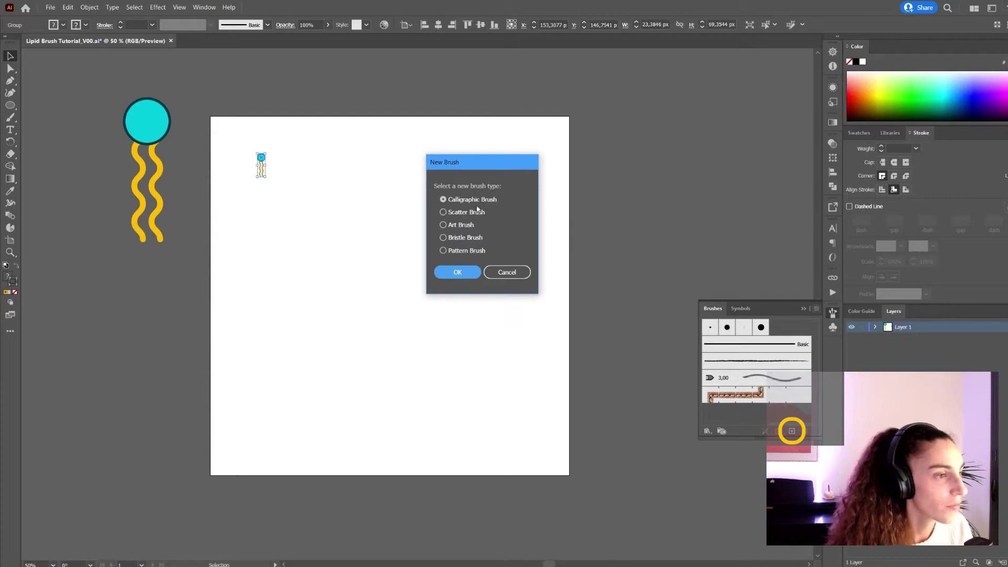
left_click(457, 250)
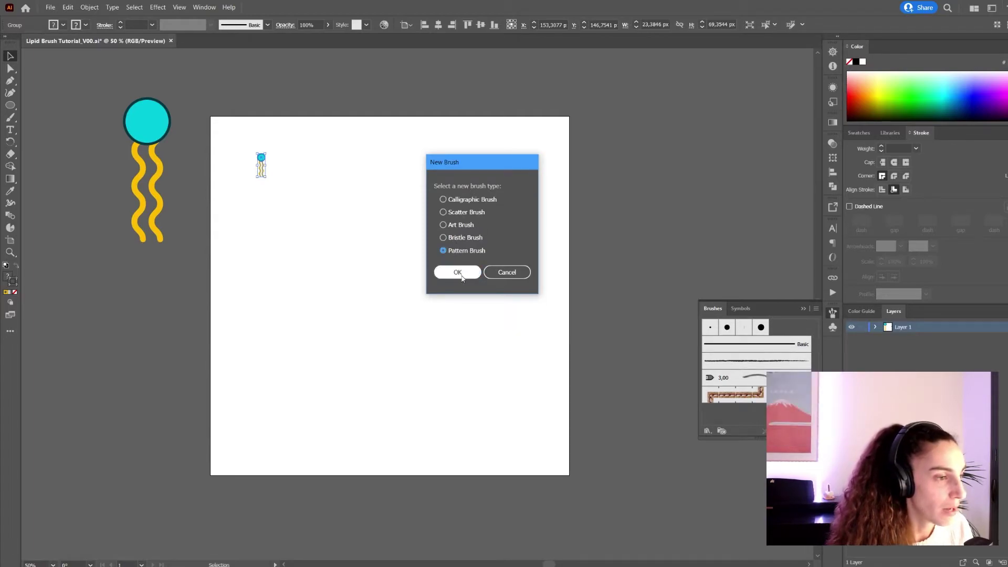
left_click(458, 272)
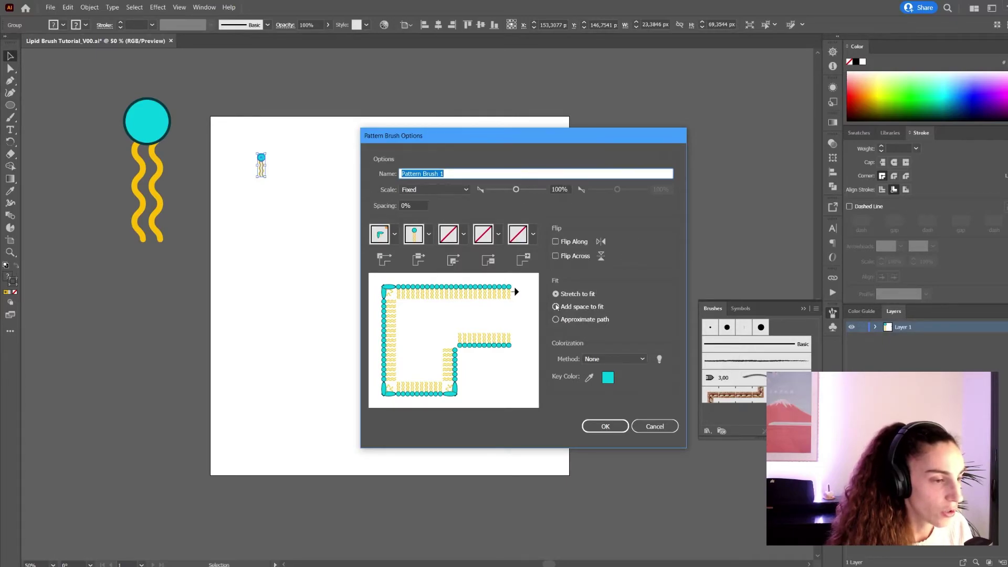
left_click(556, 307)
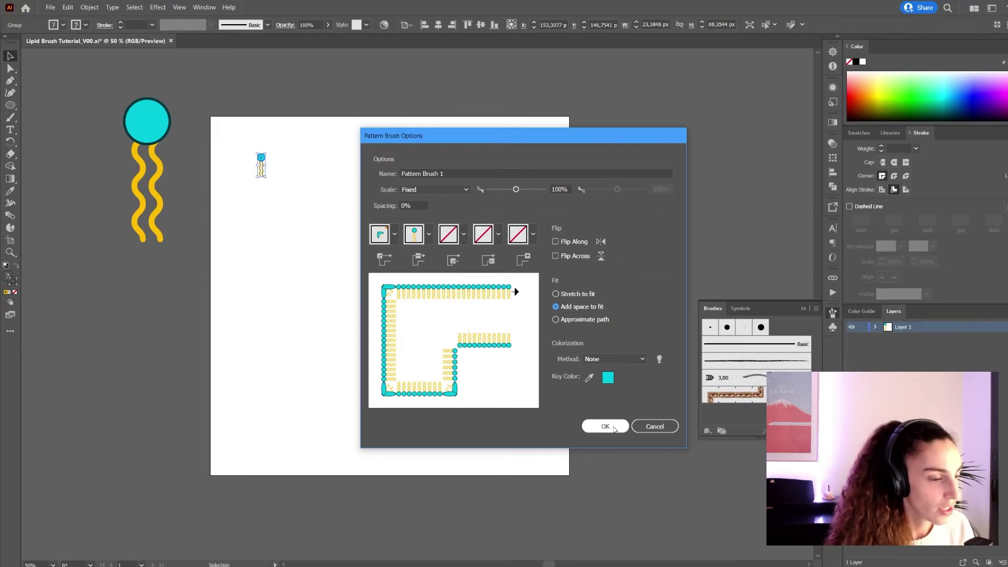
Save Pattern Brush 1, draw a large curve across the artboard and stroke it with the lipid brush.
left_click(605, 426)
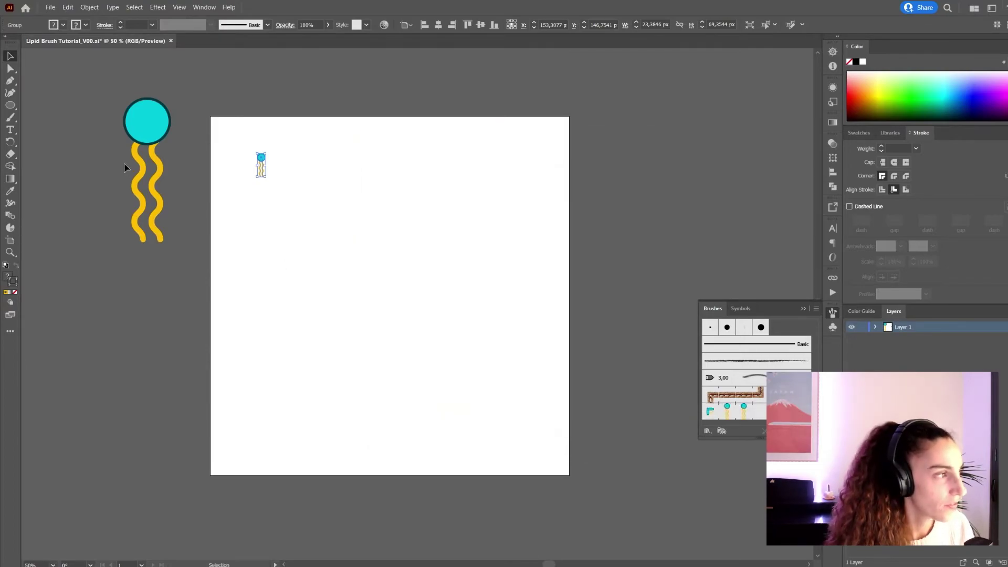
key("p")
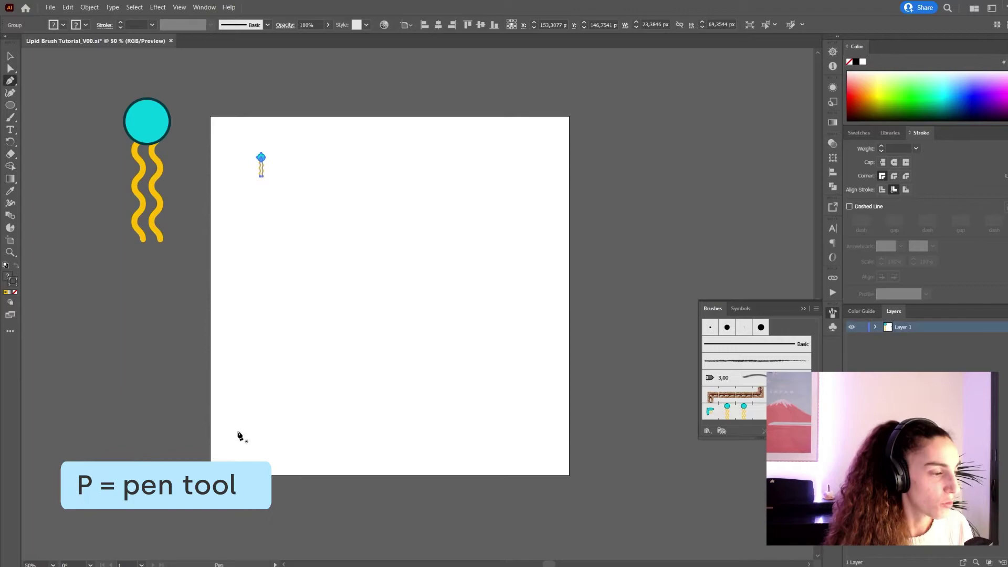
left_click(240, 457)
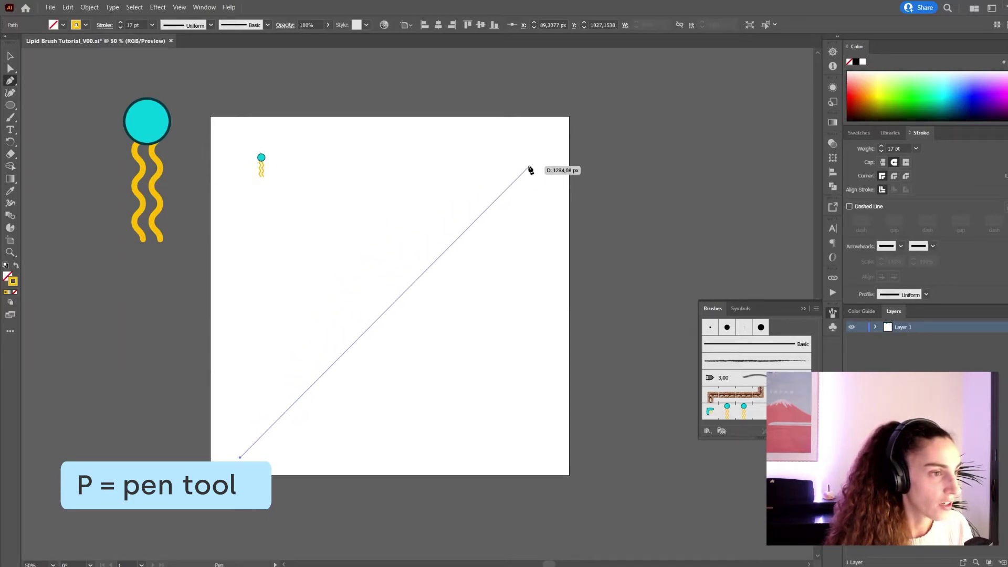
mouse_move(529, 165)
left_mouse_down()
mouse_move(722, 138)
mouse_move(809, 154)
left_mouse_up()
key("a")
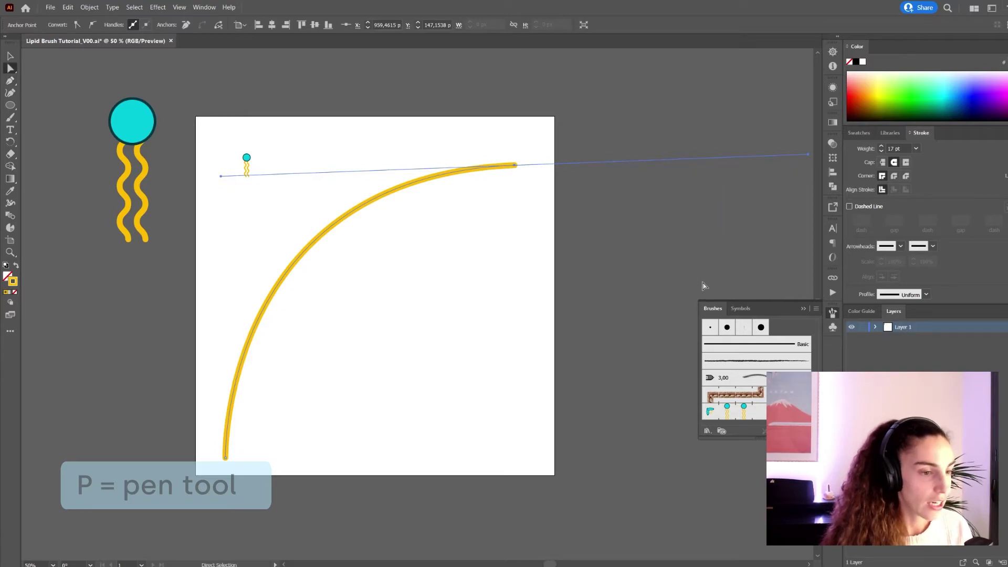
left_click(732, 414)
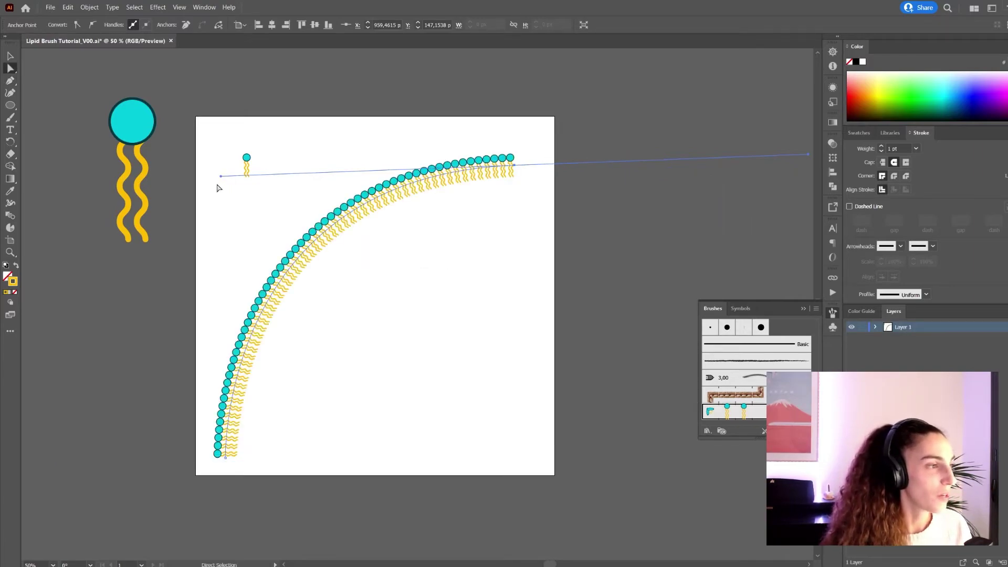
Drag the curve's handles to bend it into an S-shape, then undo the last adjustment.
left_click_drag(219, 178, 237, 339)
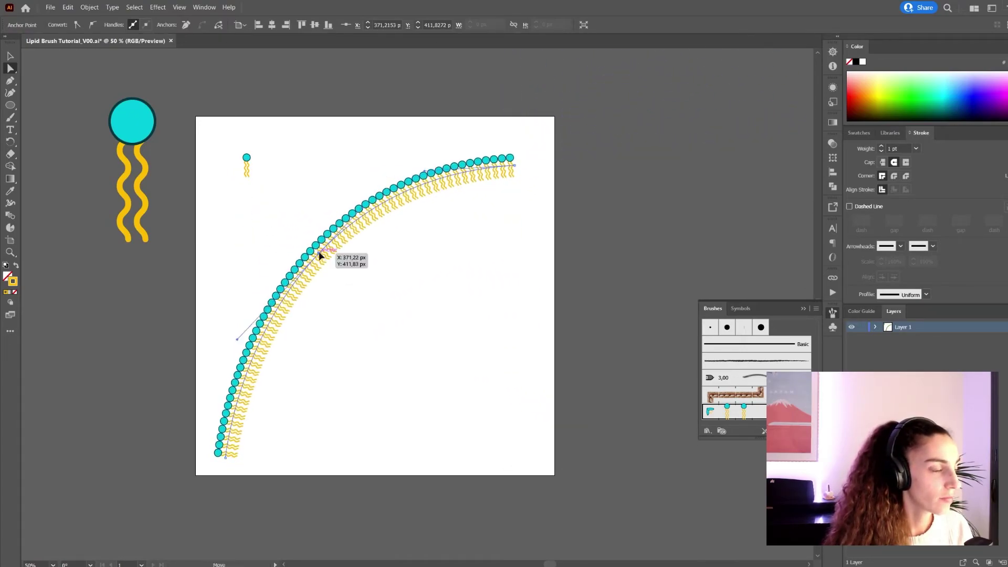
left_click_drag(319, 255, 369, 333)
left_click_drag(412, 283, 490, 281)
key("ctrl+z")
key("ctrl+z")
key("ctrl+z")
key("ctrl+z")
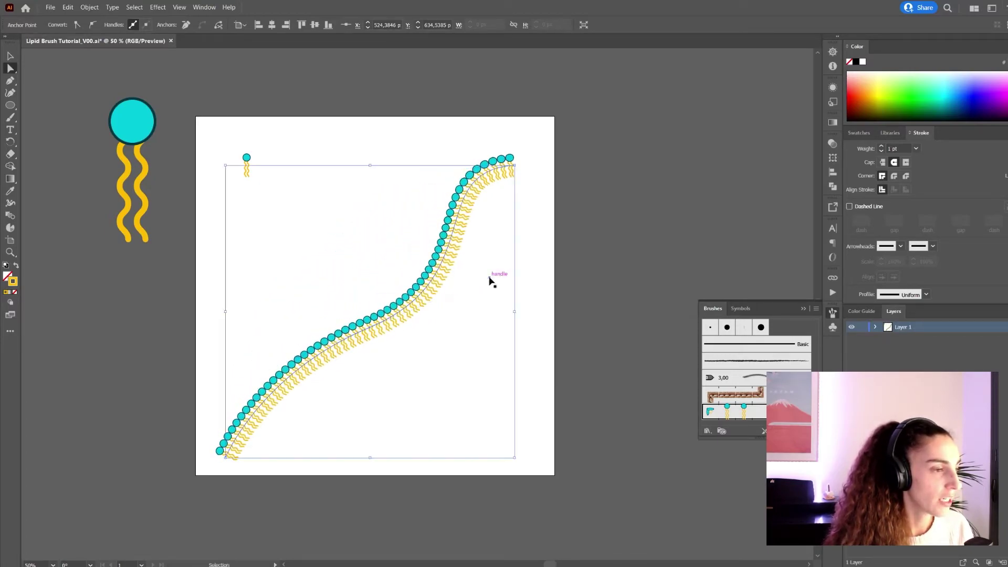
Draw a circle near the artboard centre and give it the lipid monolayer brush at 1 pt stroke.
key("l")
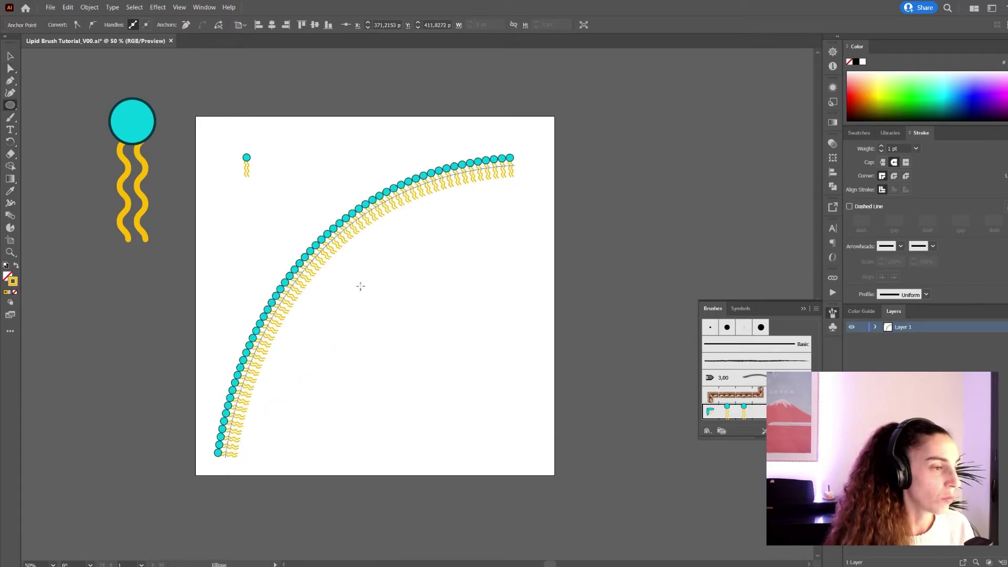
left_click_drag(349, 279, 514, 418)
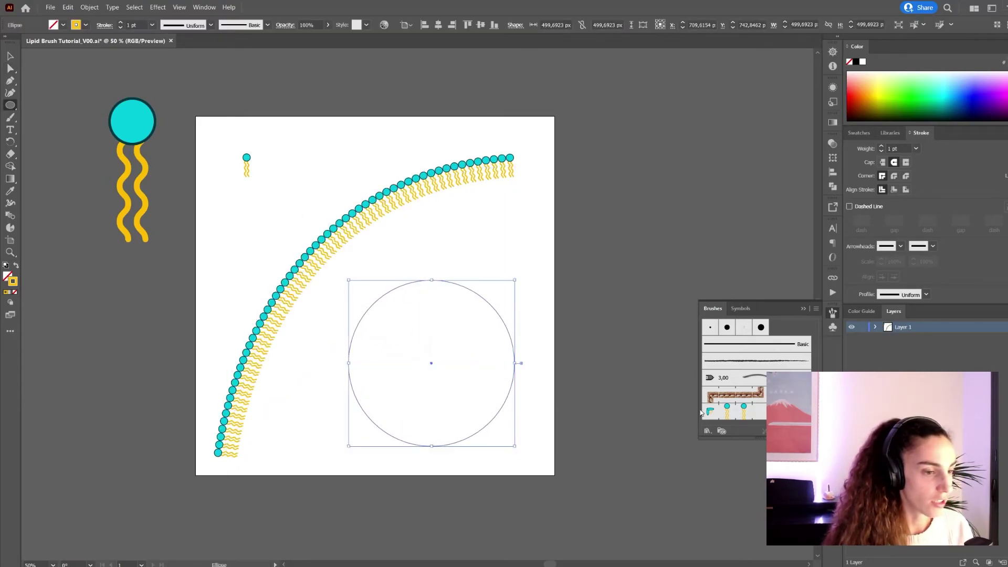
left_click(735, 415)
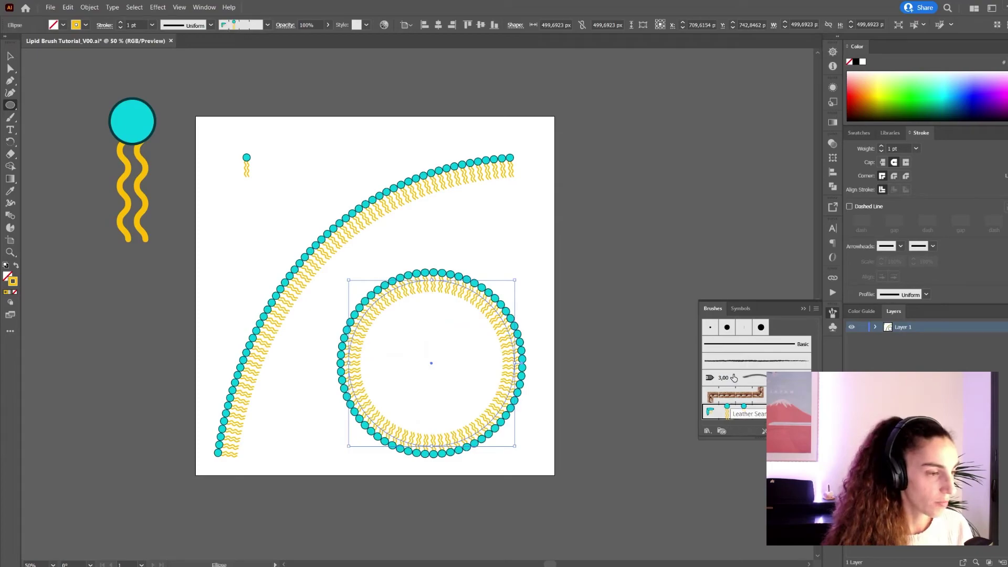
left_click(882, 151)
left_click(881, 146)
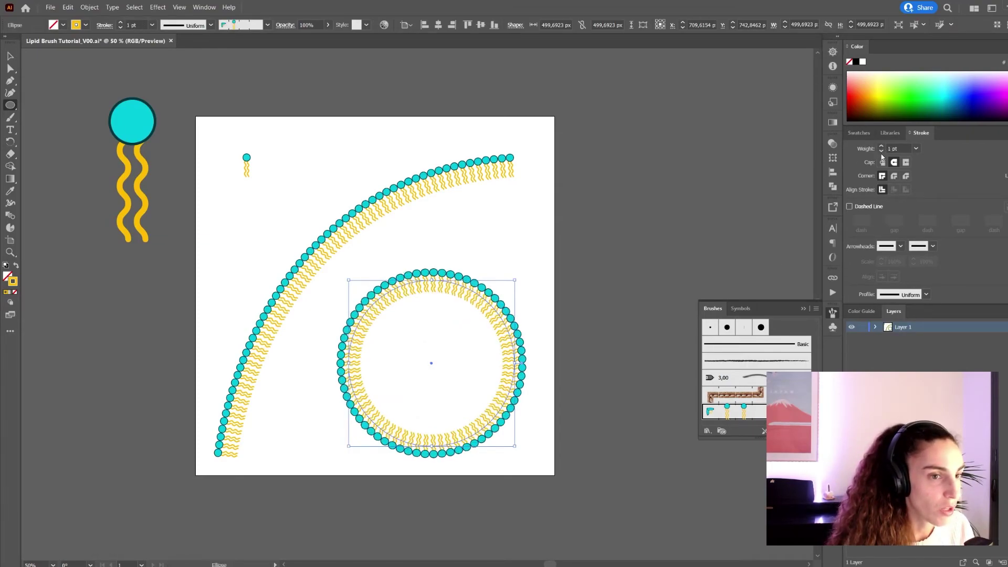
left_click(882, 151)
left_click(881, 151)
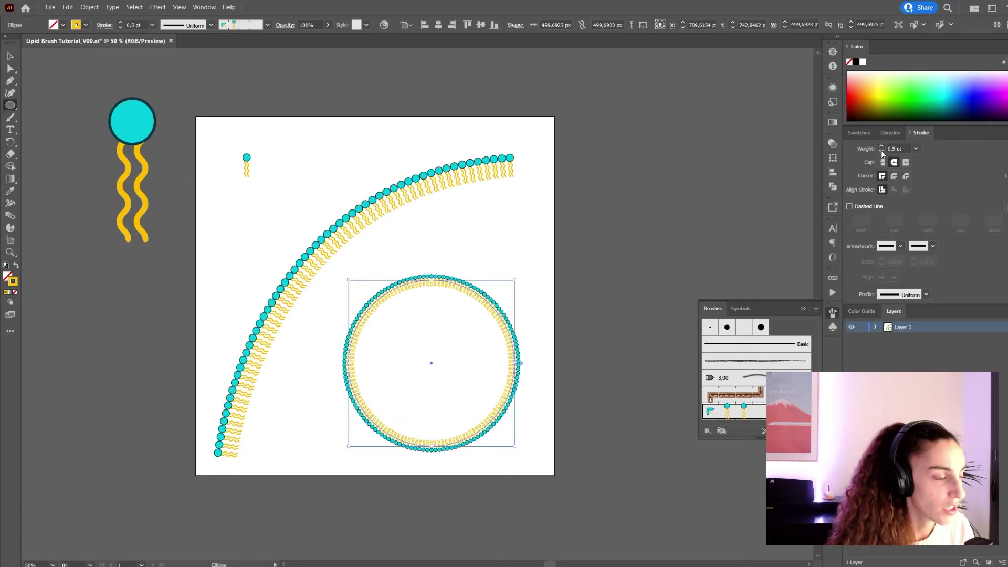
left_click(881, 147)
left_click(881, 147)
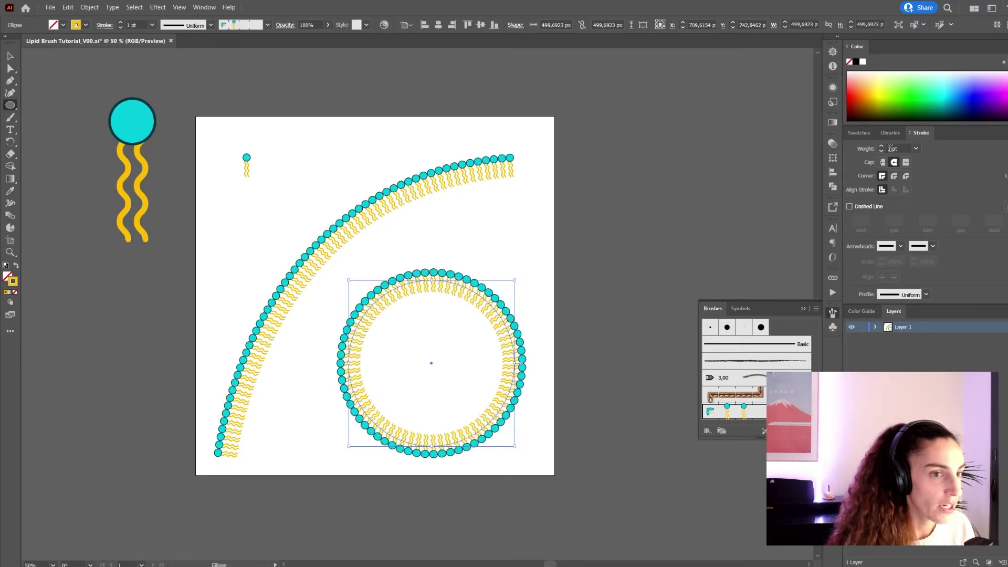
left_click(891, 148)
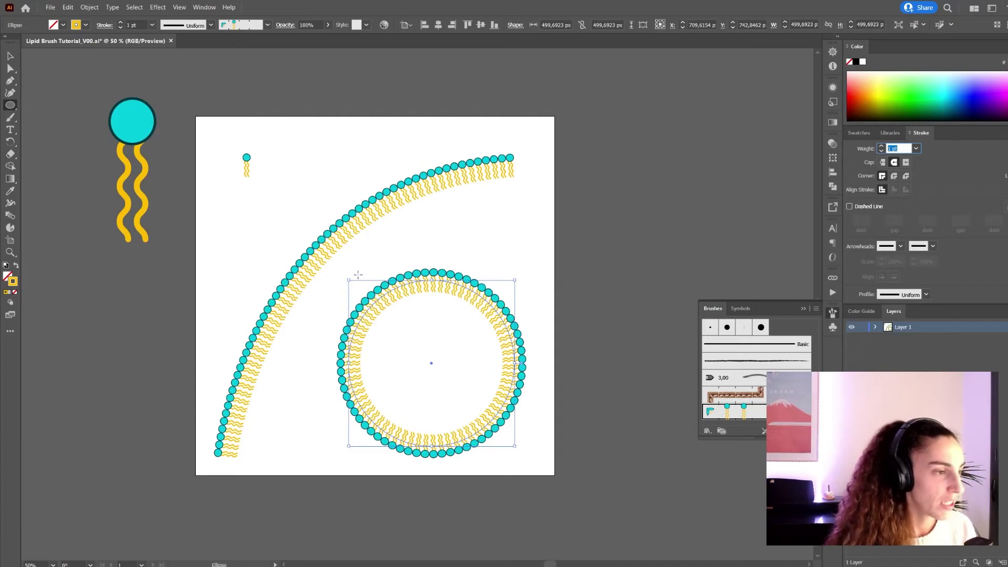
Move the small single lipid slightly to the left and deselect everything.
key("v")
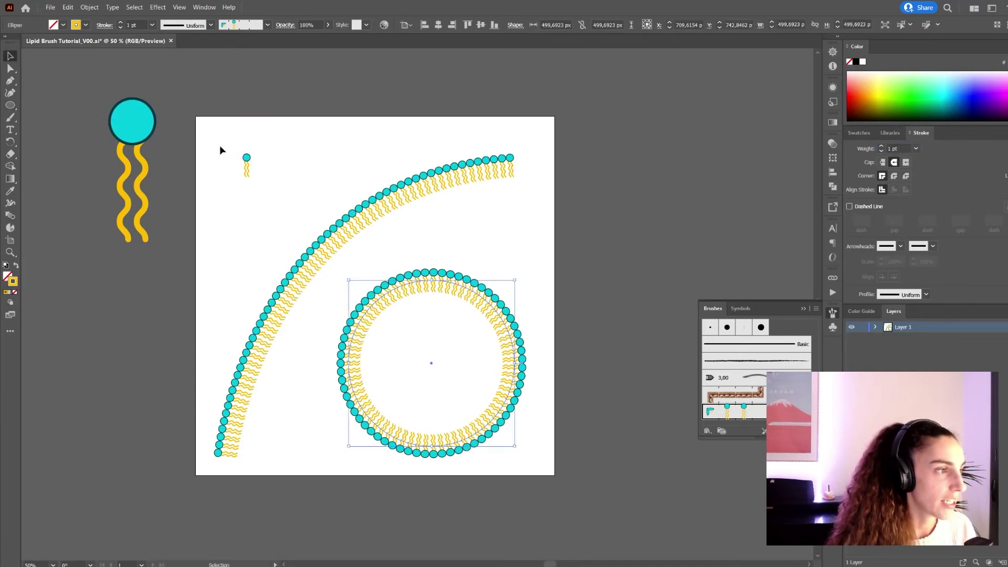
mouse_move(247, 160)
left_mouse_down()
mouse_move(266, 152)
mouse_move(233, 157)
left_mouse_up()
left_click(508, 266)
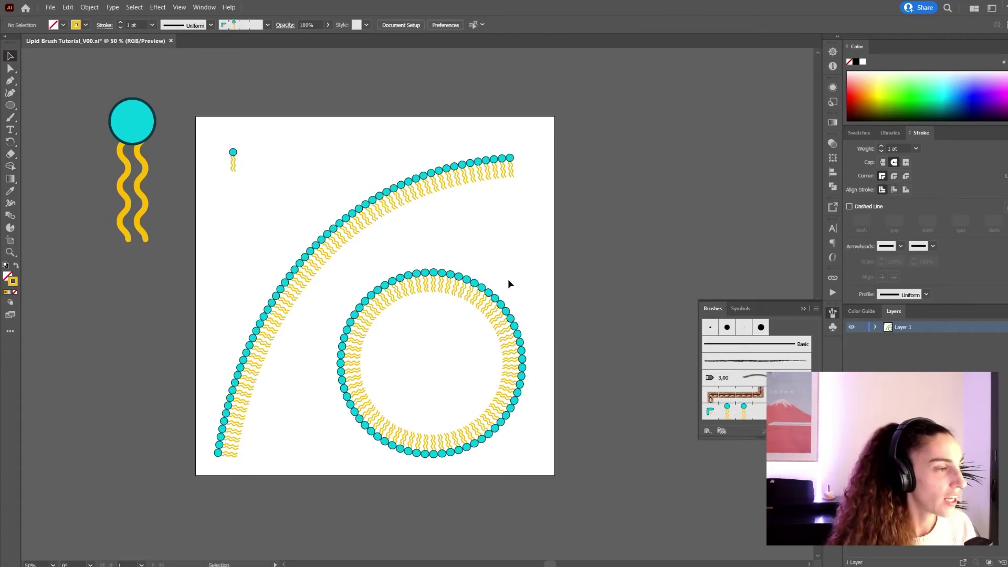
Paste a copy of the small lipid onto a new Layer 2 with Layer 1 hidden, and zoom in.
left_click(233, 156)
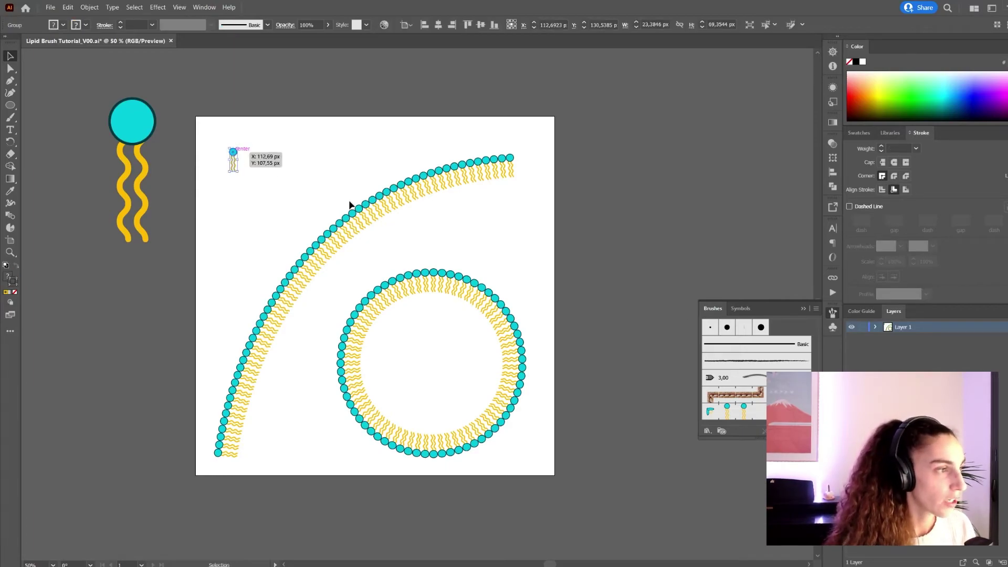
key("ctrl+l")
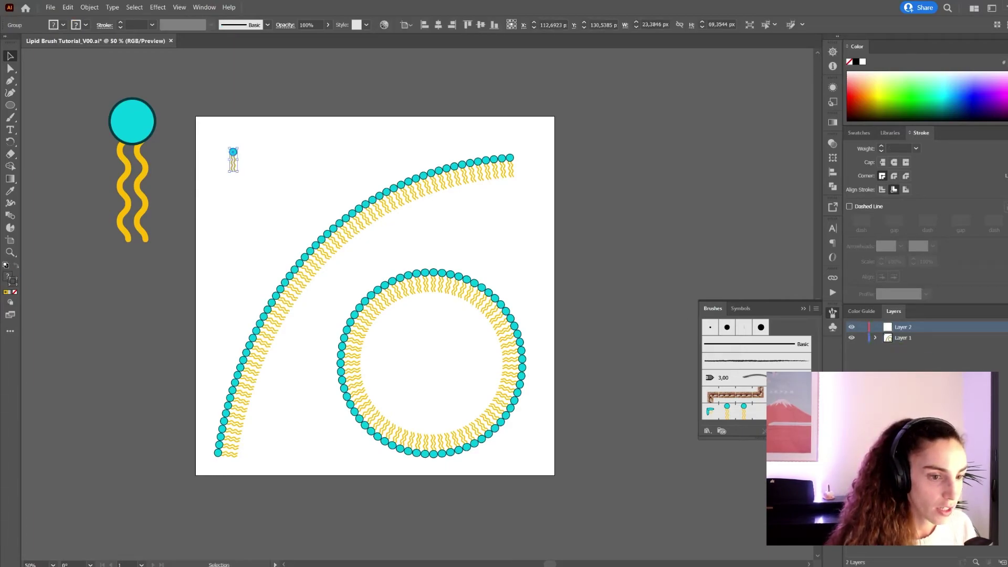
left_click(851, 338)
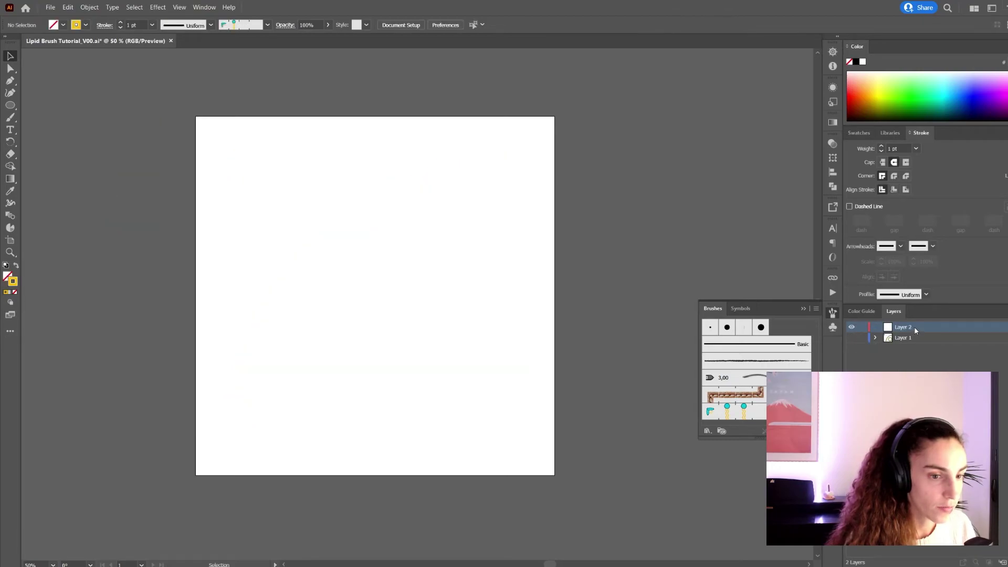
key("ctrl+v")
left_click(446, 306)
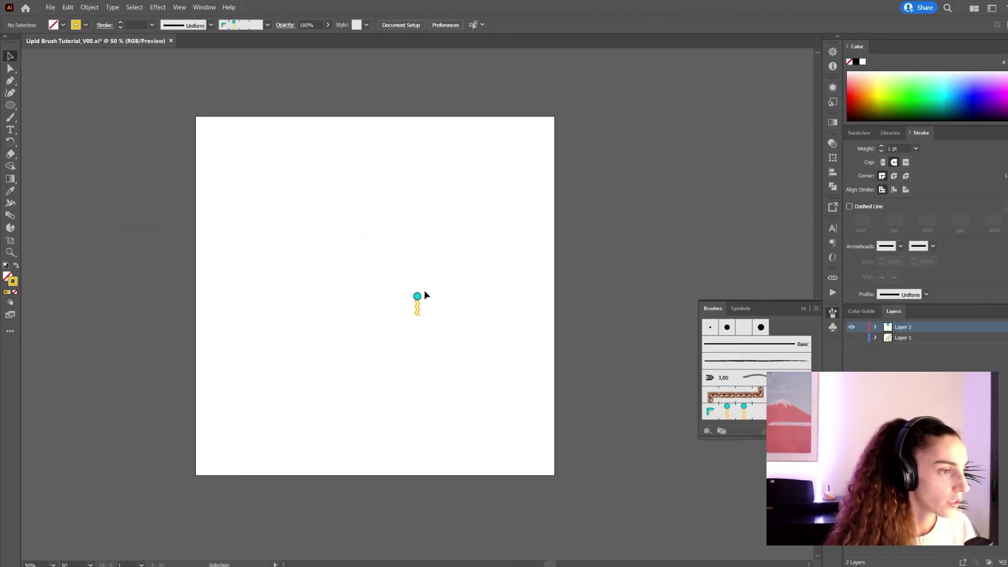
mouse_move(418, 297)
left_mouse_down()
mouse_move(379, 152)
mouse_move(398, 186)
left_mouse_up()
key("ctrl+plus")
key("ctrl+plus")
key("ctrl+plus")
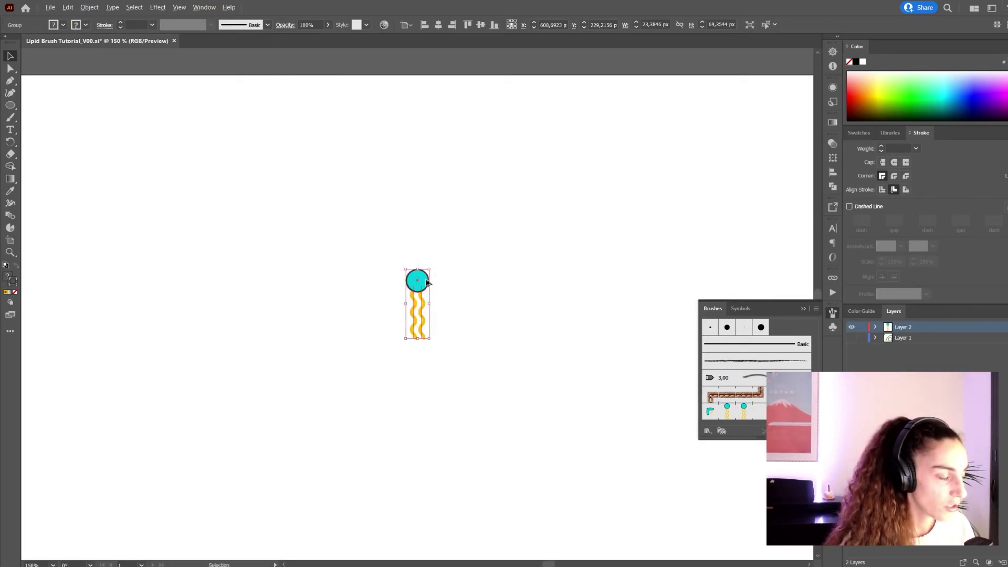
Add a flipped lipid copy tail-to-tail below the original and group both into one unit.
mouse_move(426, 282)
left_mouse_down()
mouse_move(427, 357)
mouse_move(458, 387)
mouse_move(402, 415)
mouse_move(438, 407)
mouse_move(443, 355)
mouse_move(402, 327)
mouse_move(451, 348)
mouse_move(438, 405)
mouse_move(427, 405)
left_mouse_up()
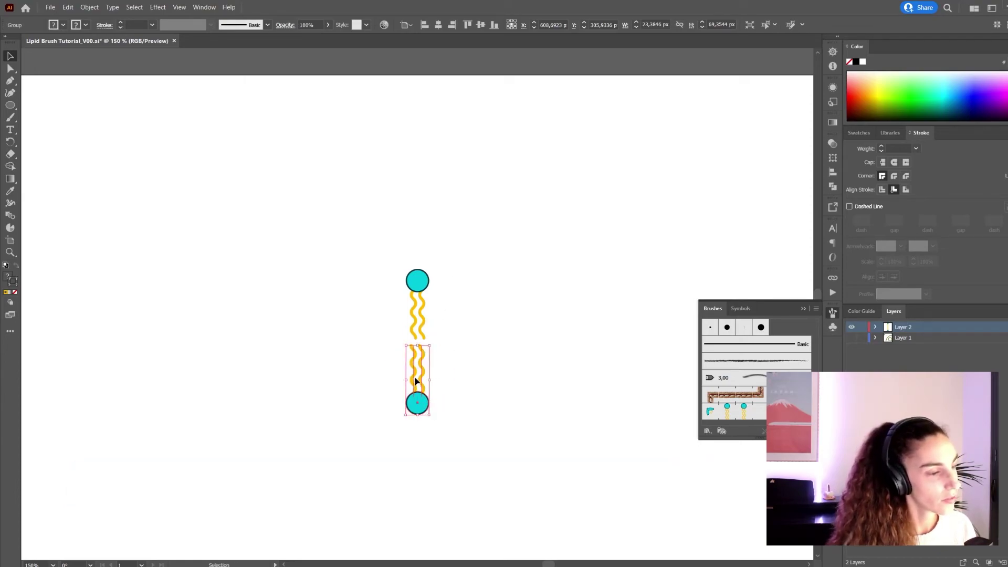
key("Up")
key("Up")
key("Up")
key("Up")
key("Up")
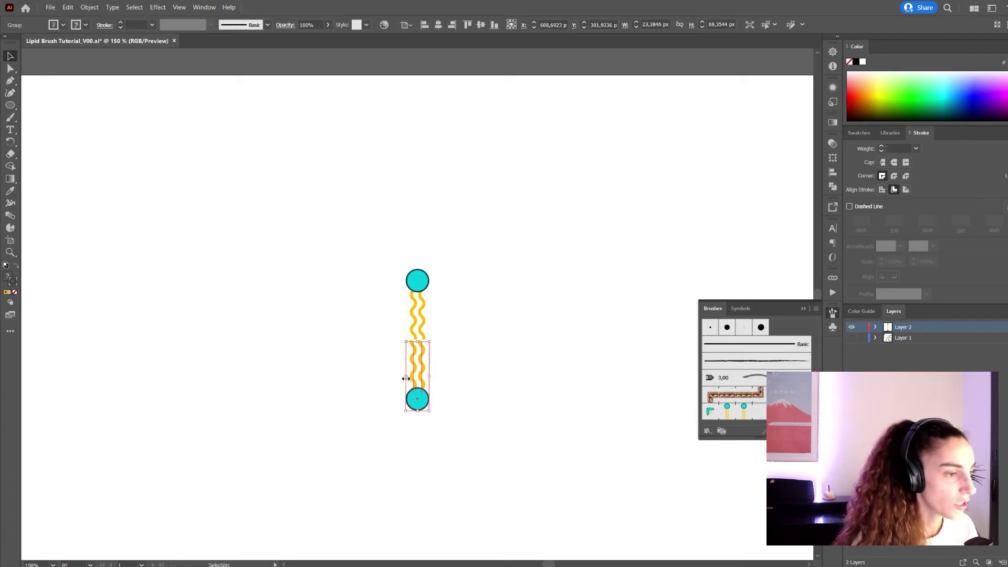
left_click(451, 317)
left_click_drag(460, 246, 386, 388)
right_click(423, 387)
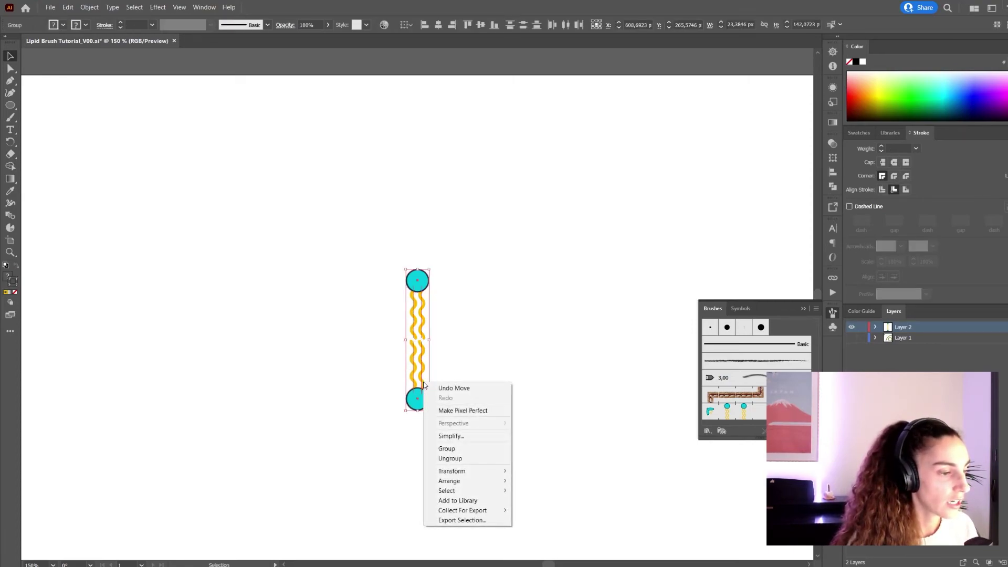
left_click(481, 447)
key("ctrl+minus")
key("ctrl+minus")
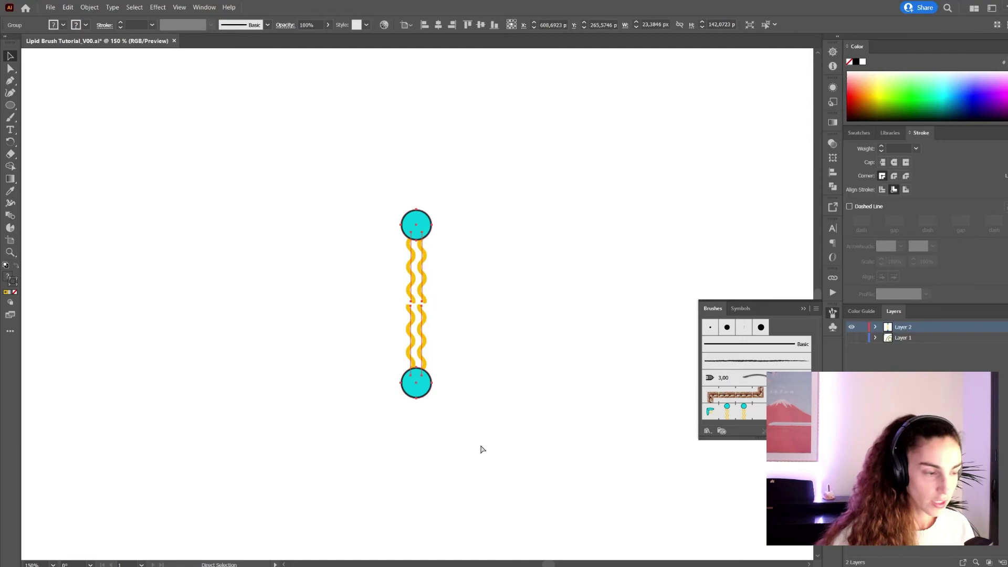
Save the grouped bilayer as a new pattern brush set to Add space to fit.
scroll(446, 304, "down", 5)
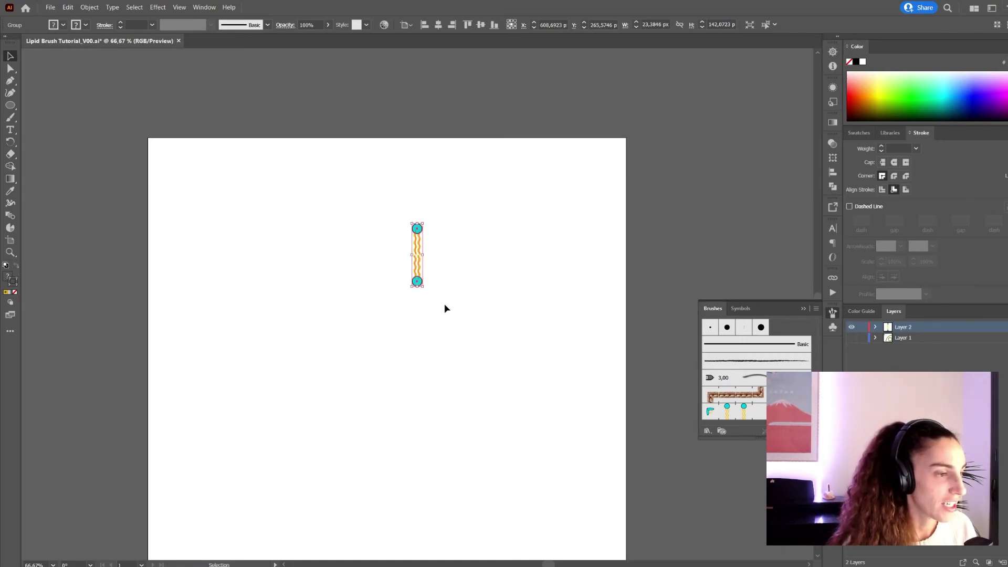
left_click(791, 431)
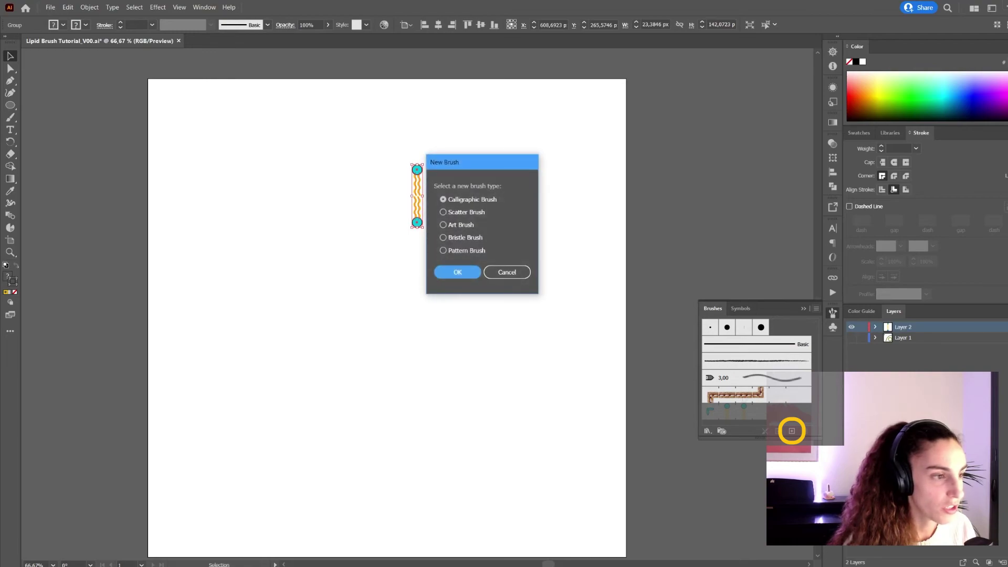
left_click(475, 251)
left_click(467, 272)
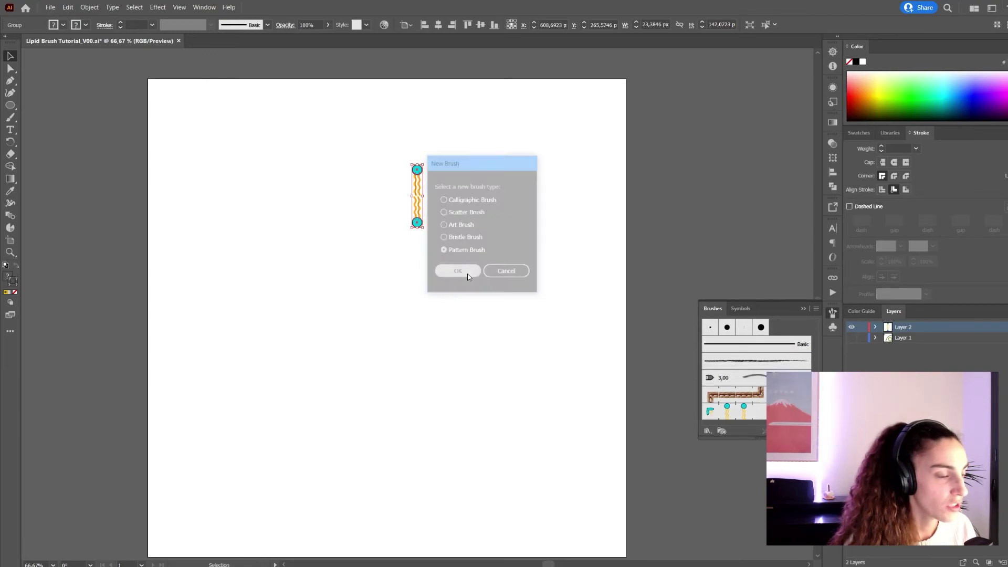
left_click(576, 308)
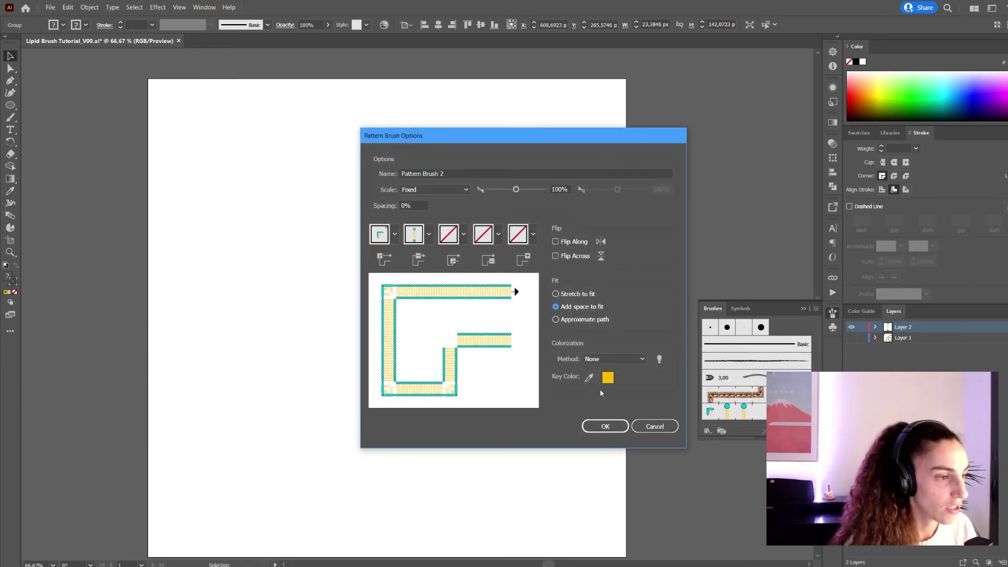
left_click(614, 428)
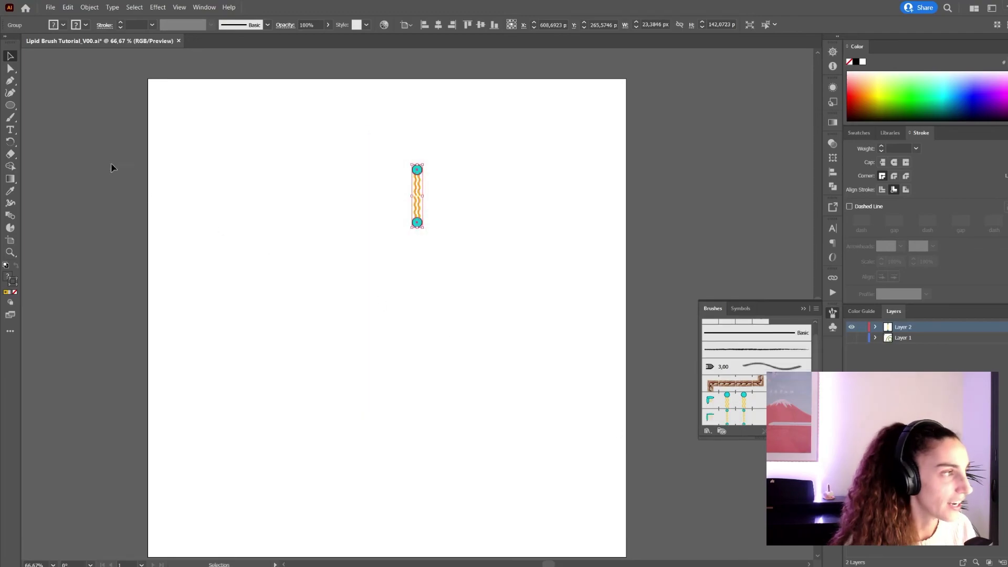
left_click(9, 81)
Draw a curved path from the lower left and apply the bilayer brush at 0.5 pt.
left_click(178, 537)
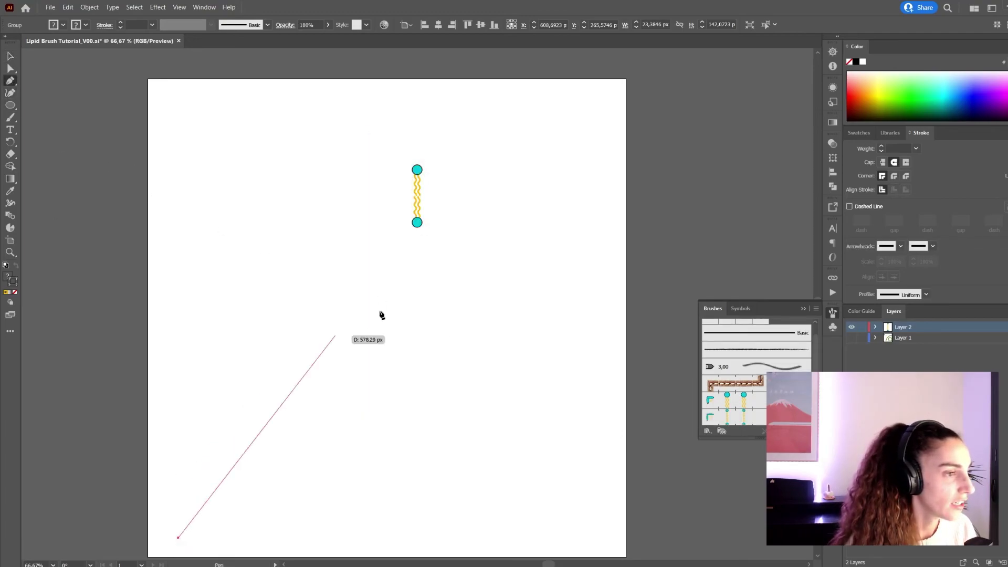
left_click_drag(537, 255, 771, 236)
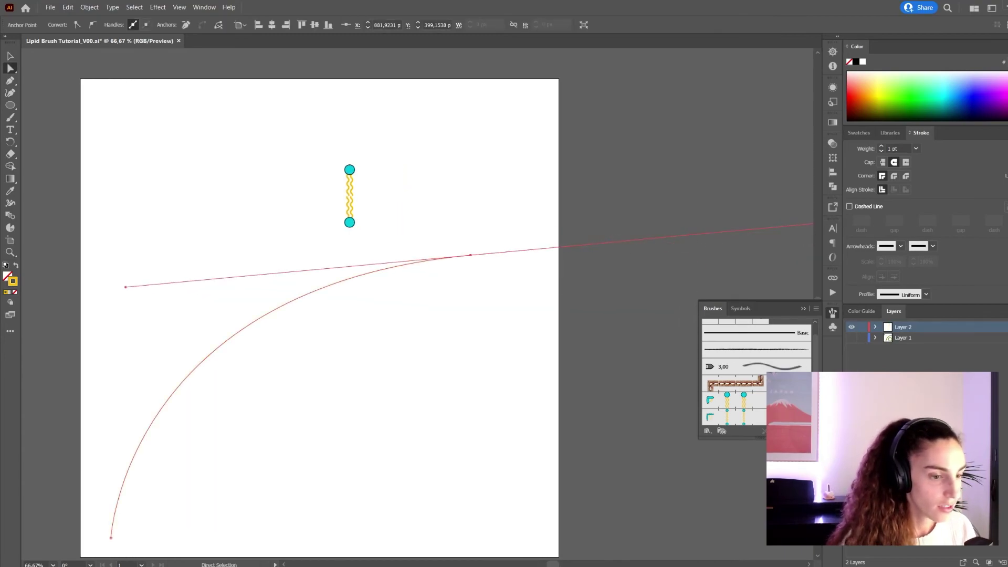
left_click(734, 416, "ctrl")
key("ctrl+minus")
key("ctrl+minus")
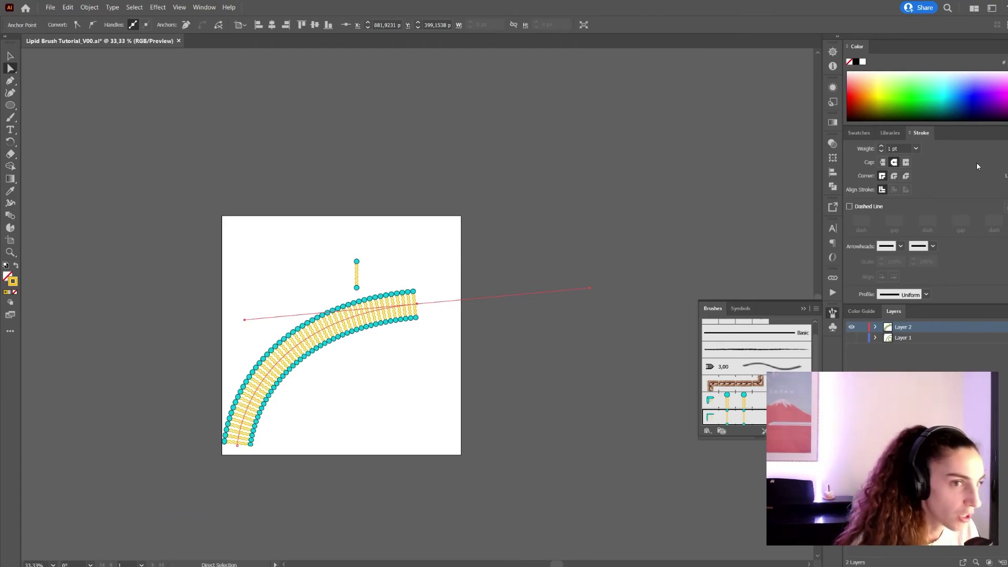
left_click(881, 151)
left_click(882, 151)
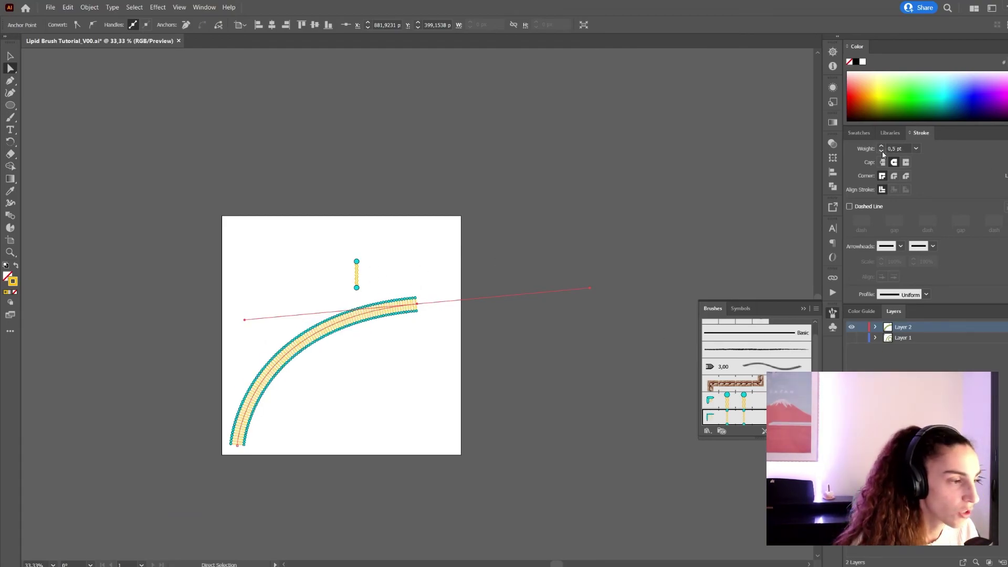
Draw a circle below the curve, apply the bilayer brush, and thin its stroke.
left_click(10, 105)
left_click_drag(318, 350, 429, 435)
key("v")
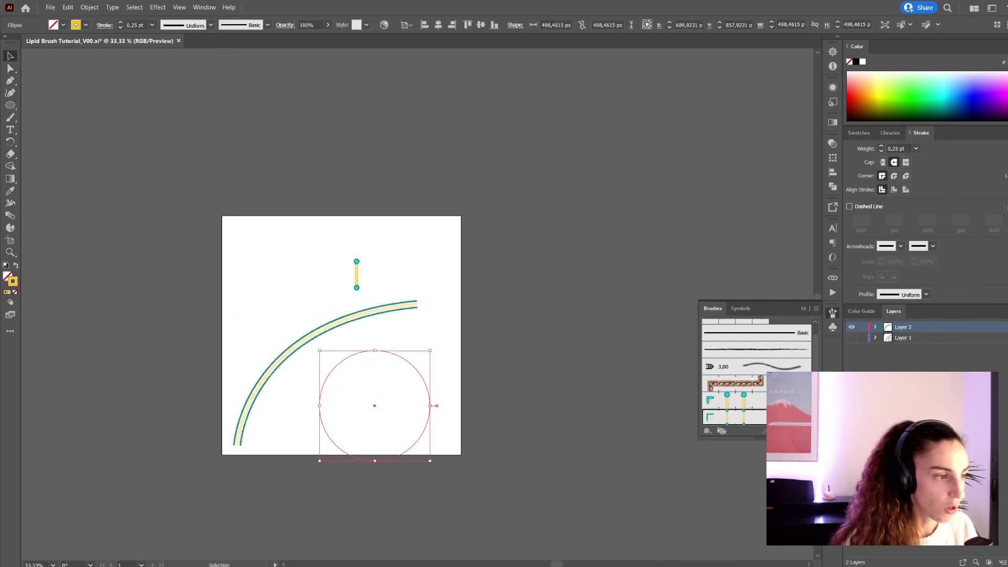
left_click(750, 420)
key("ctrl+plus")
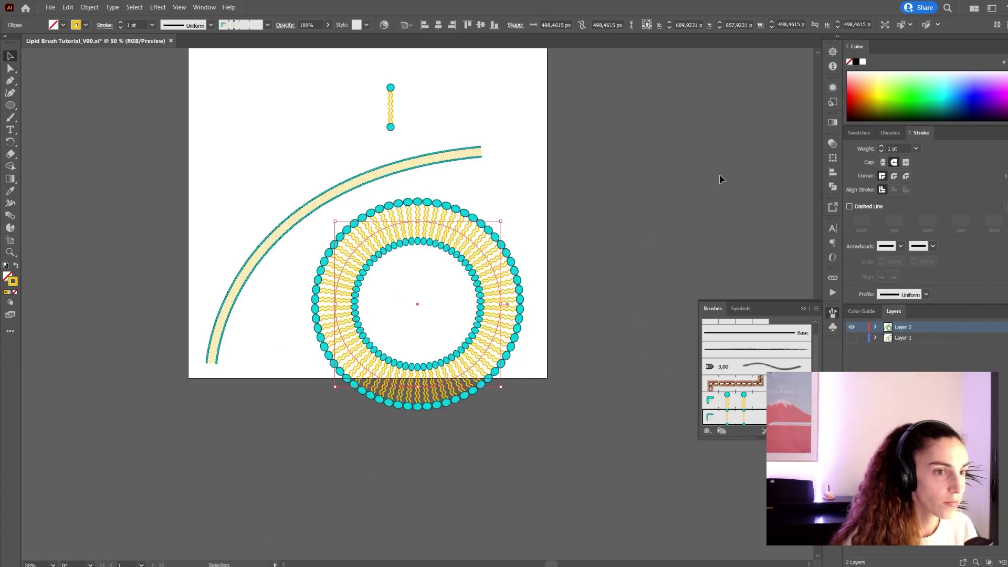
left_click(881, 151)
left_click(881, 151)
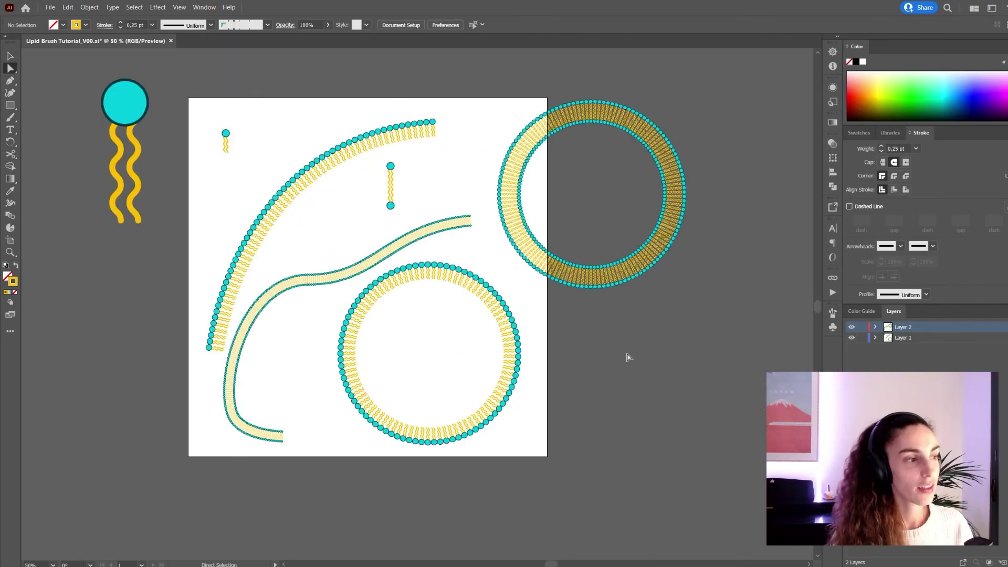